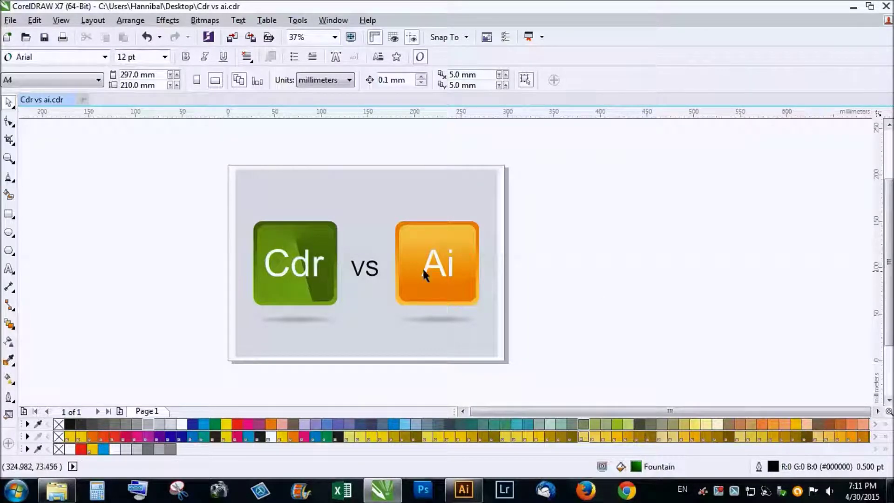
# Step: Inspect the design by selecting the Cdr shadow, the green Cdr square and the orange Ai square
pyautogui.scroll(1, 399, 271)
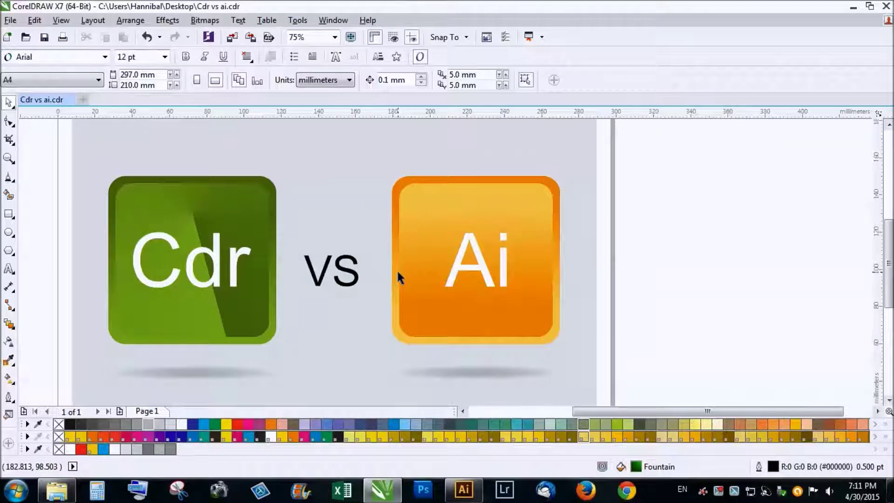
pyautogui.scroll(-1, 397, 269)
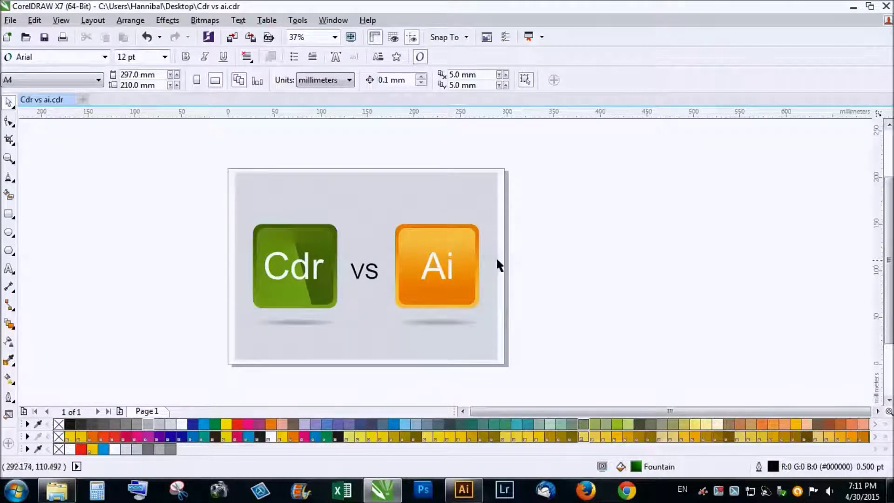
pyautogui.scroll(1, 411, 282)
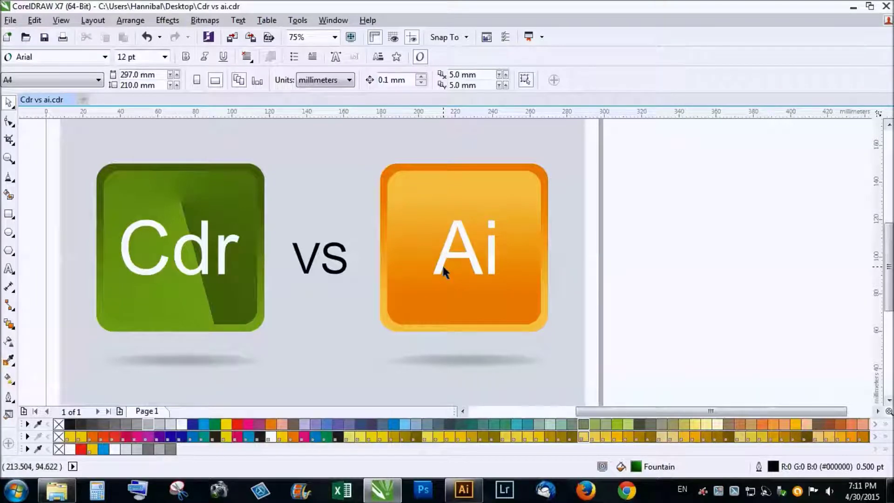
pyautogui.scroll(-2, 442, 264)
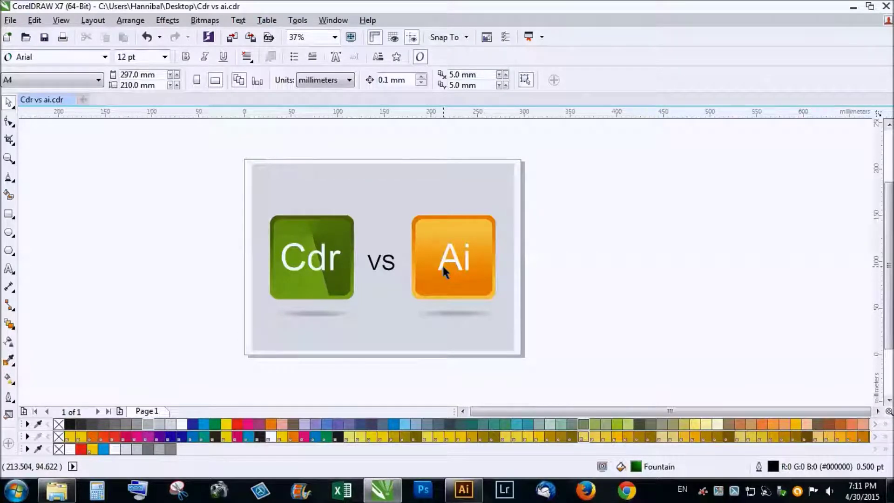
pyautogui.scroll(2, 389, 272)
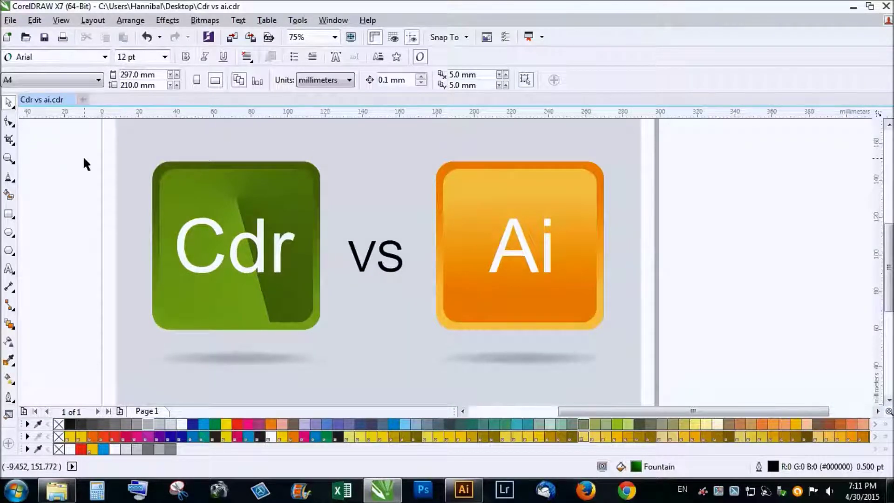
pyautogui.scroll(-2, 84, 158)
pyautogui.scroll(-2, 474, 219)
pyautogui.scroll(2, 346, 168)
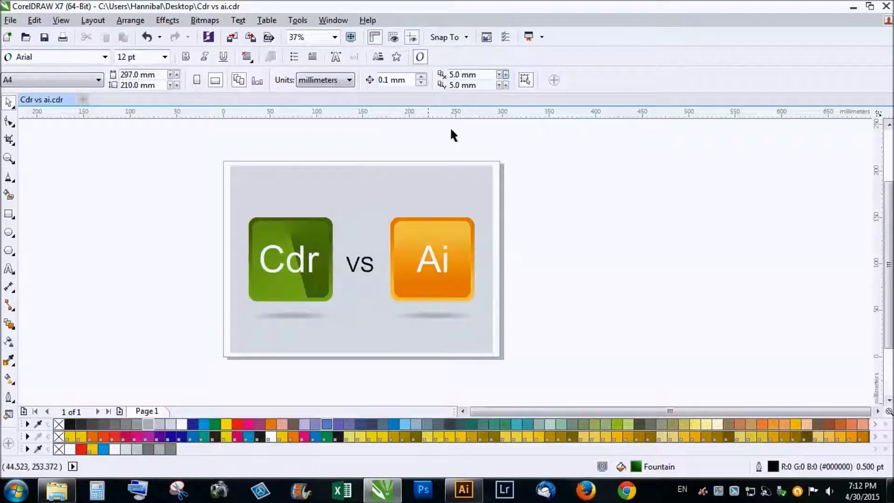
pyautogui.scroll(2, 341, 281)
pyautogui.scroll(-2, 342, 281)
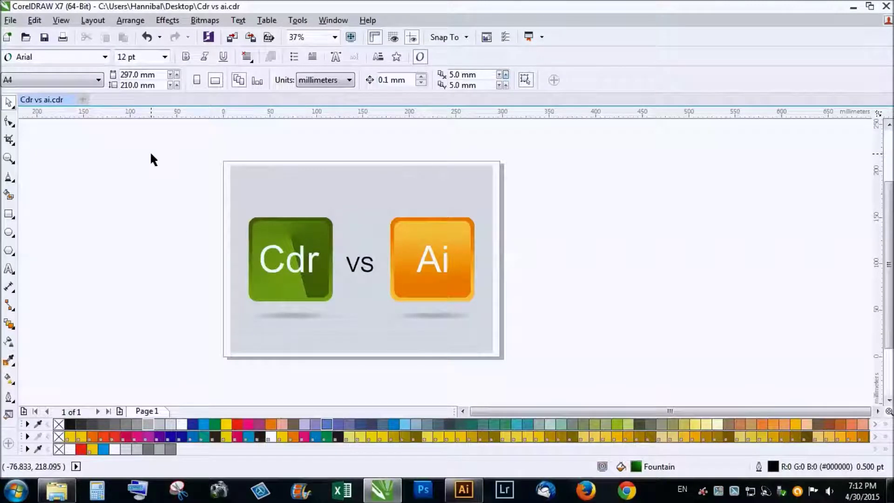
pyautogui.scroll(2, 301, 241)
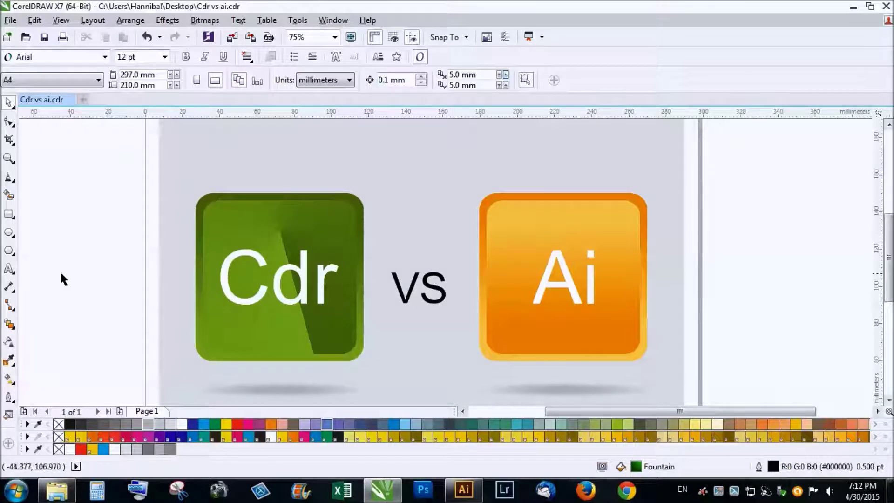
pyautogui.click(290, 387)
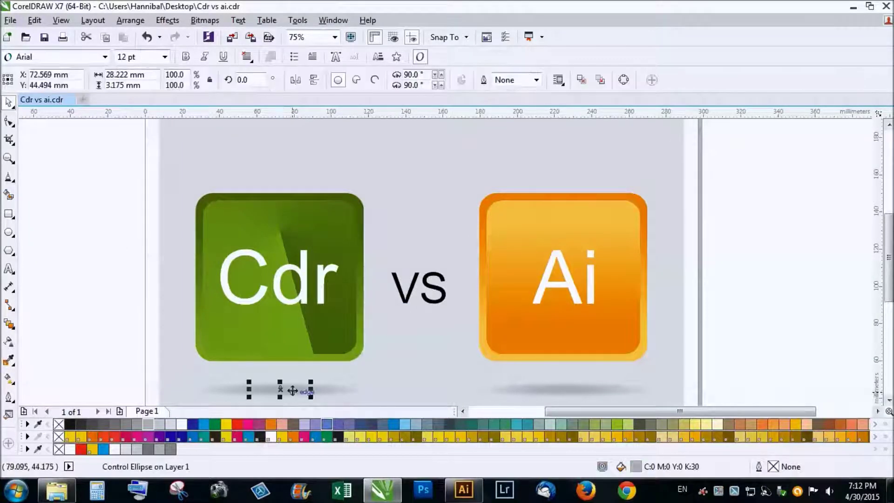
pyautogui.click(267, 225)
pyautogui.click(569, 220)
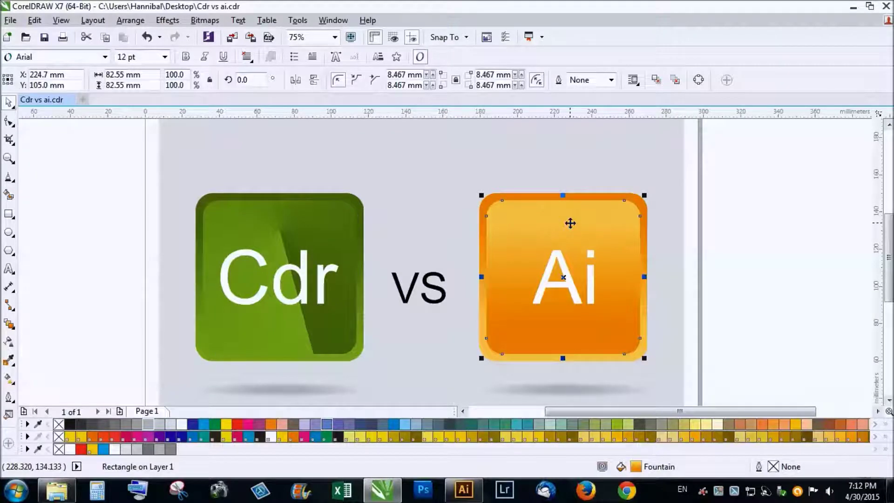
pyautogui.click(72, 216)
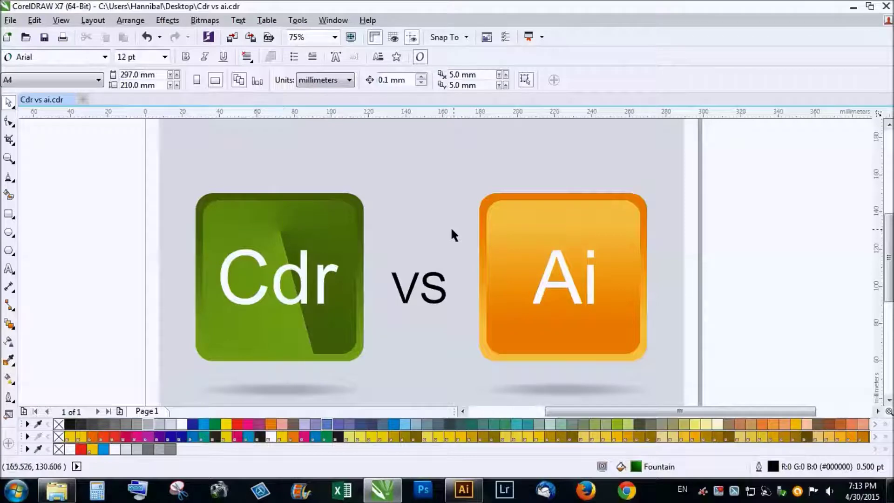
# Step: Export the drawing to the desktop as 'Cdr vs ai' in EPS format with the default EPS settings
pyautogui.click(10, 20)
pyautogui.click(38, 236)
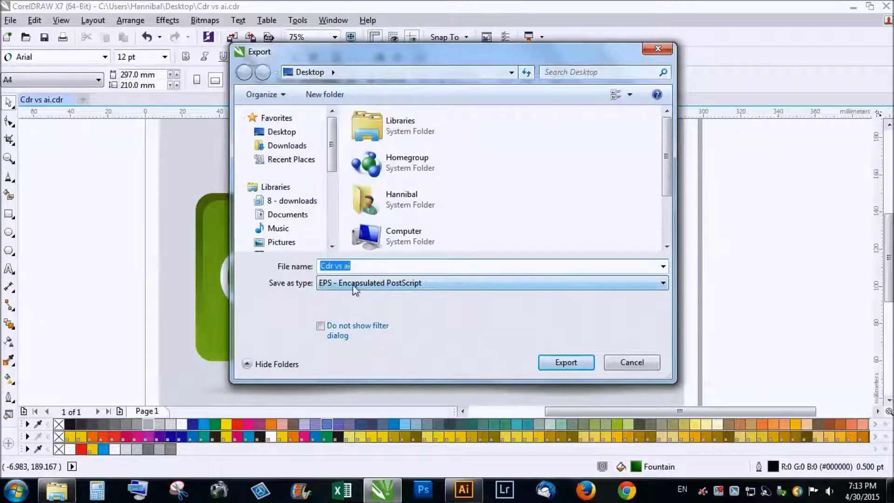
pyautogui.click(567, 362)
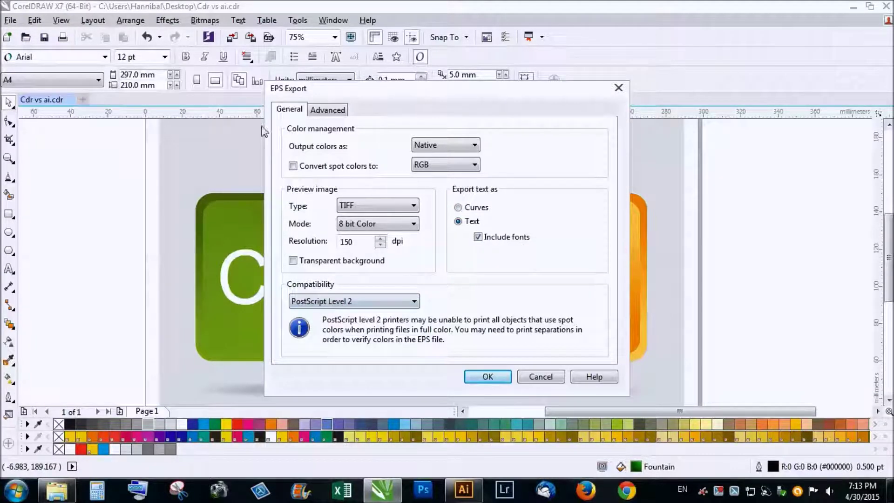
pyautogui.click(487, 378)
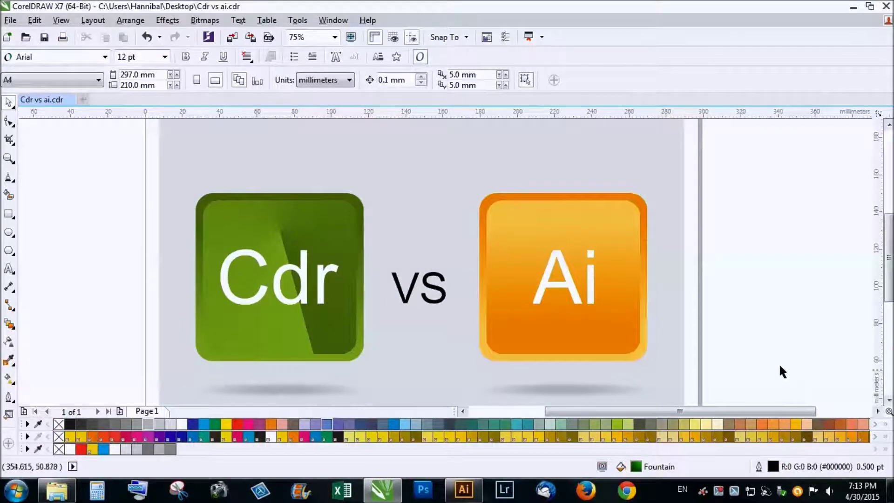
# Step: Minimise CorelDRAW and open the Cdr vs ai EPS from the desktop in Illustrator
pyautogui.scroll(-1, 454, 281)
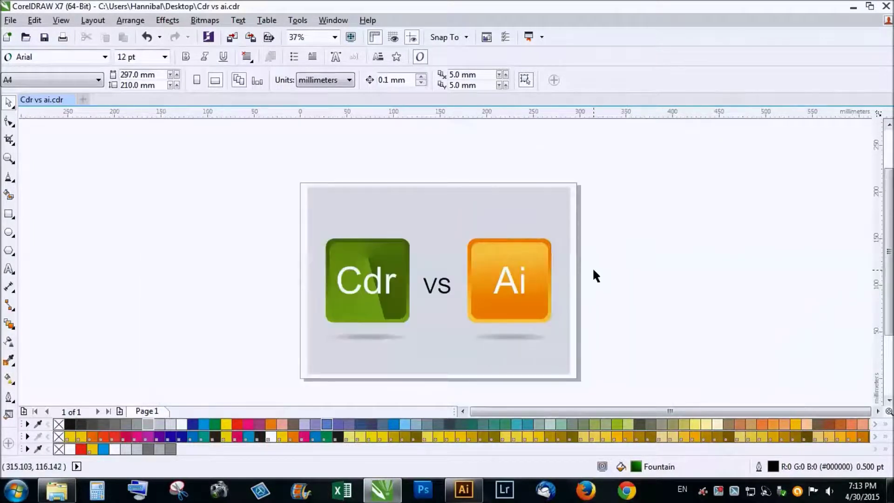
pyautogui.scroll(1, 515, 338)
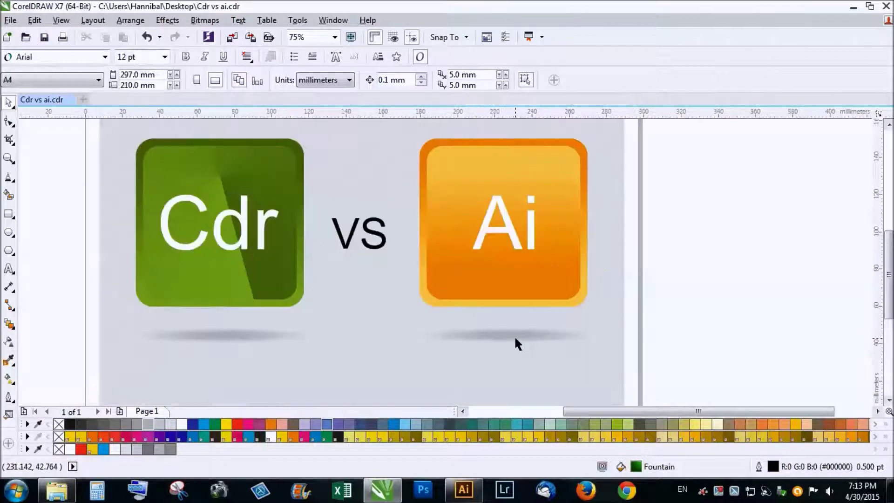
pyautogui.click(889, 489)
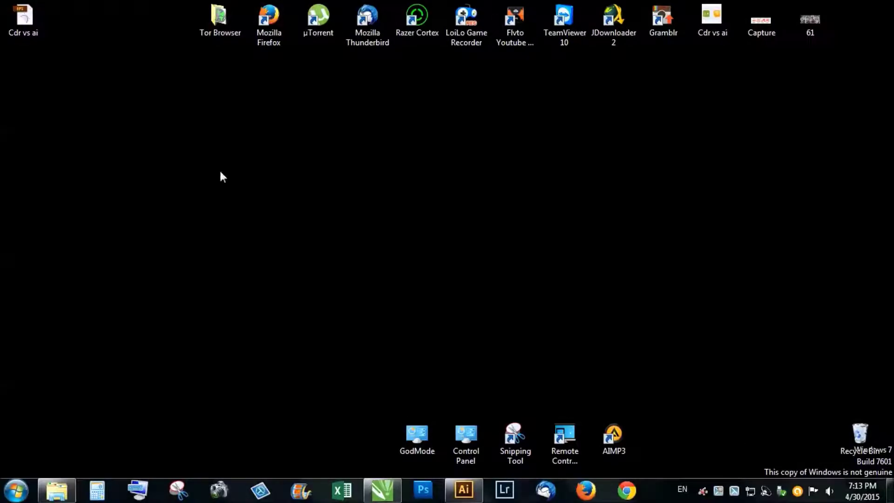
pyautogui.doubleClick(29, 34)
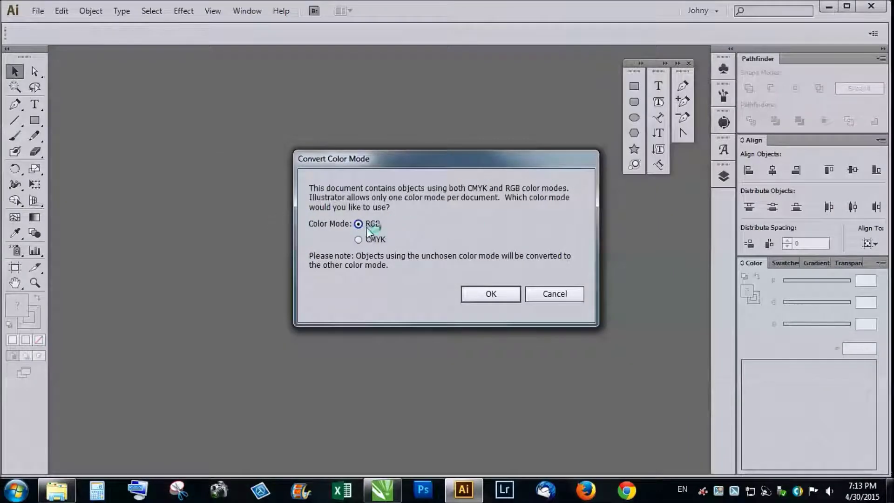
# Step: Open the EPS in RGB colour mode
pyautogui.click(490, 294)
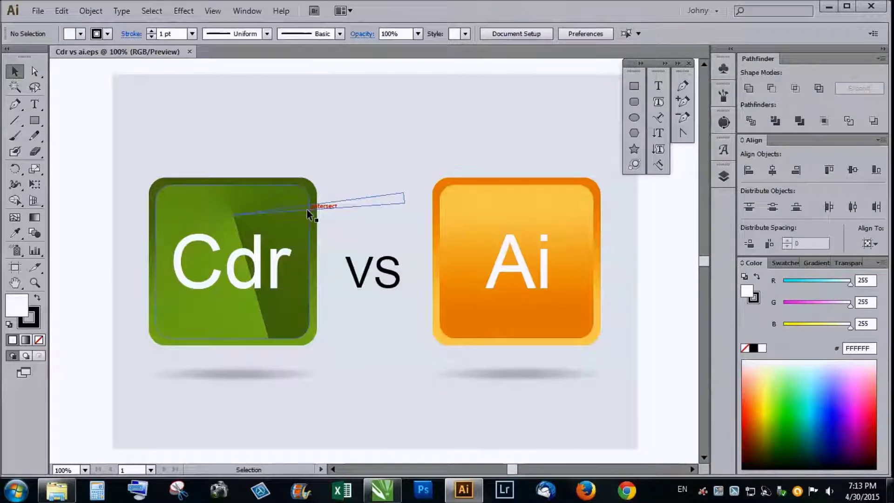
pyautogui.keyDown('alt'); pyautogui.scroll(-1, 100, 175); pyautogui.keyUp('alt')
pyautogui.keyDown('alt'); pyautogui.scroll(1, 100, 175); pyautogui.keyUp('alt')
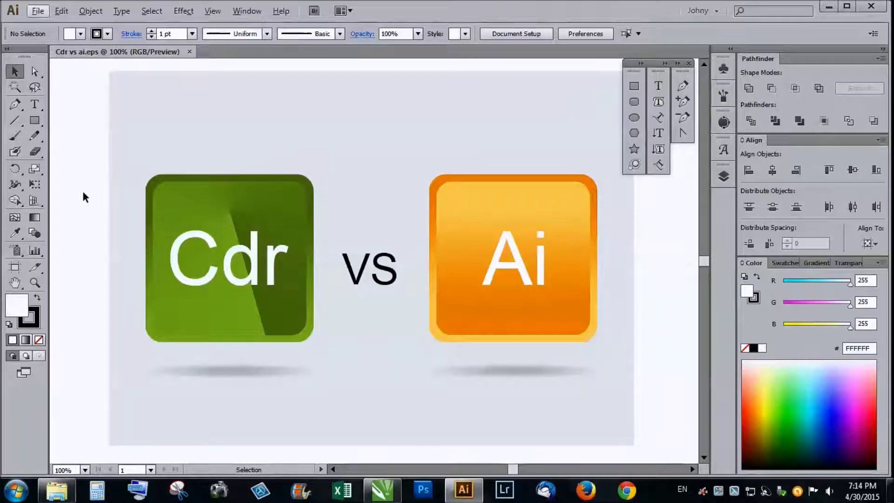
# Step: Ungroup the imported artwork, then select the Ai icon's clip group
pyautogui.click(500, 208)
pyautogui.rightClick(501, 208)
pyautogui.click(540, 286)
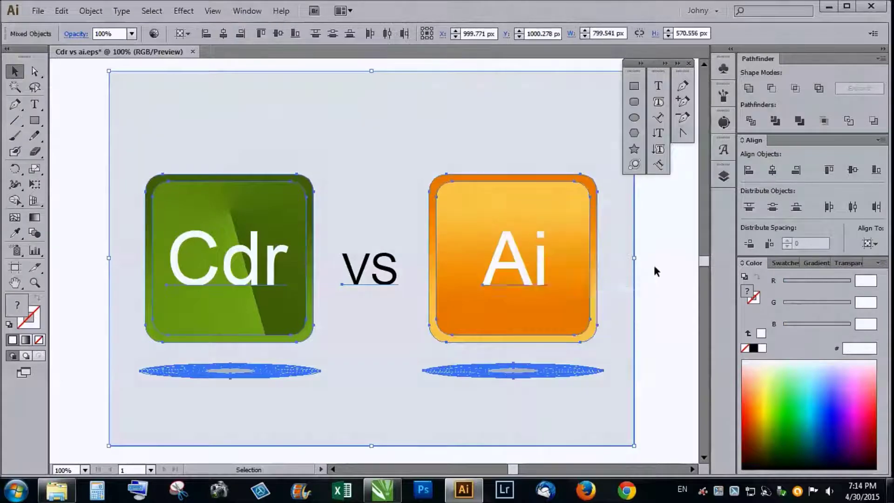
pyautogui.click(654, 264)
pyautogui.click(526, 202)
pyautogui.keyDown('alt'); pyautogui.scroll(1, 554, 215); pyautogui.keyUp('alt')
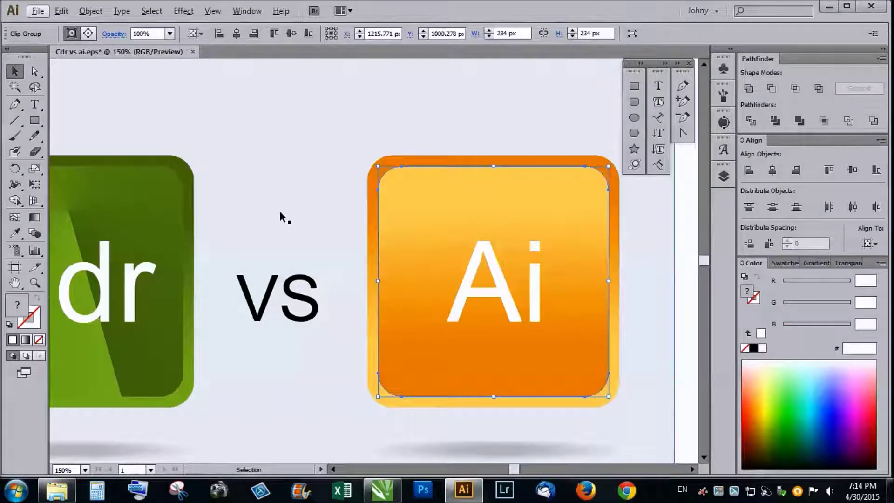
pyautogui.click(830, 409)
pyautogui.click(810, 438)
pyautogui.click(773, 401)
pyautogui.click(791, 383)
pyautogui.click(821, 378)
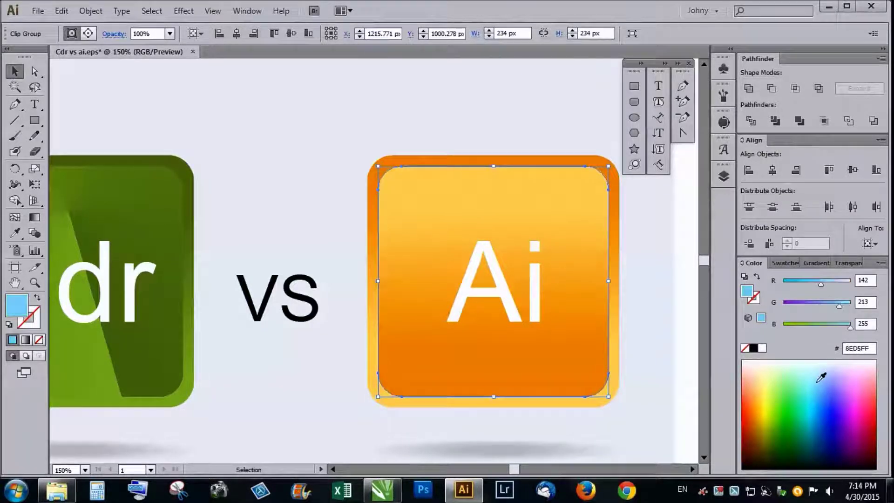
pyautogui.click(36, 217)
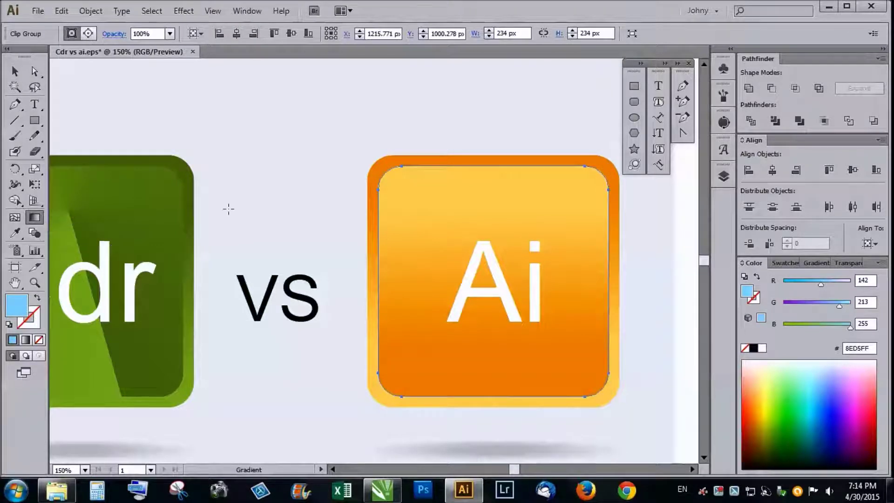
pyautogui.click(422, 200)
pyautogui.moveTo(491, 186); pyautogui.dragTo(457, 249)
pyautogui.moveTo(423, 186); pyautogui.dragTo(544, 317)
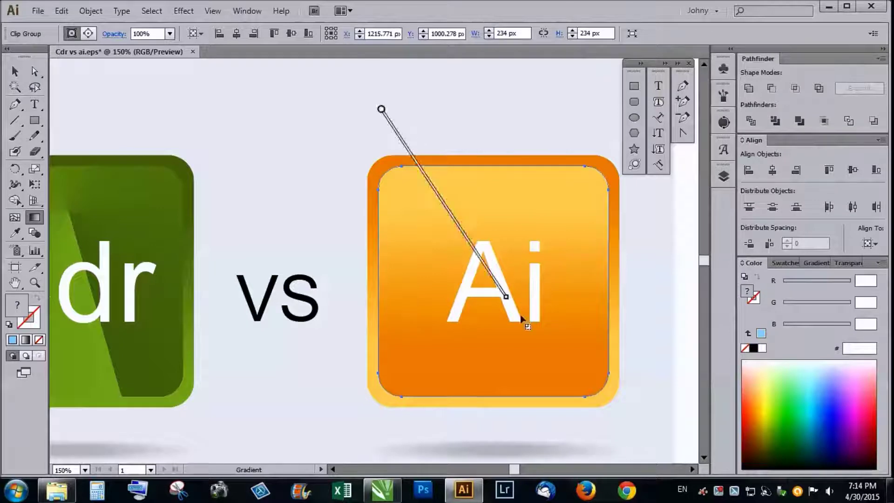
pyautogui.moveTo(564, 135); pyautogui.dragTo(382, 407)
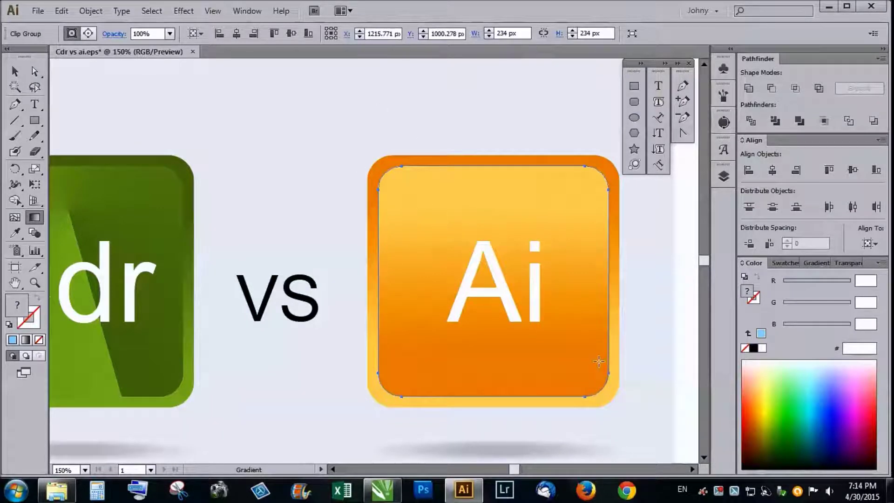
pyautogui.press('v')
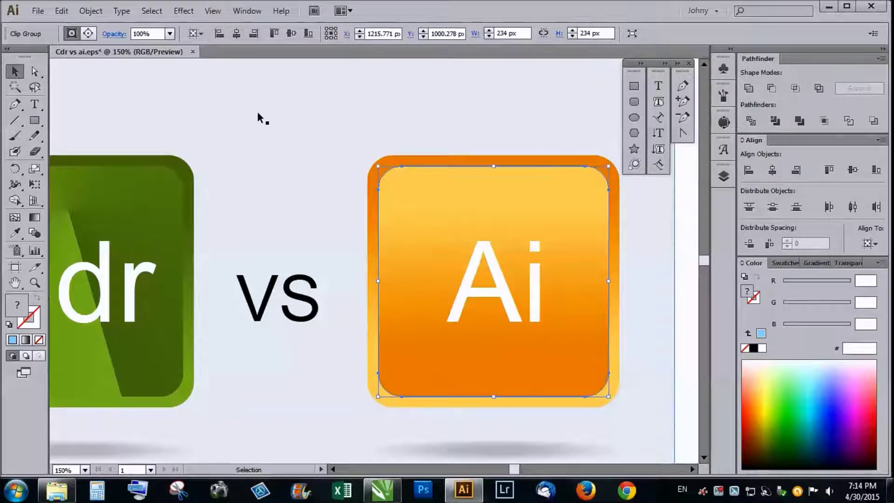
pyautogui.hotkey('ctrl', '-')
pyautogui.hotkey('ctrl', '-')
pyautogui.hotkey('ctrl', '+')
pyautogui.click(233, 190)
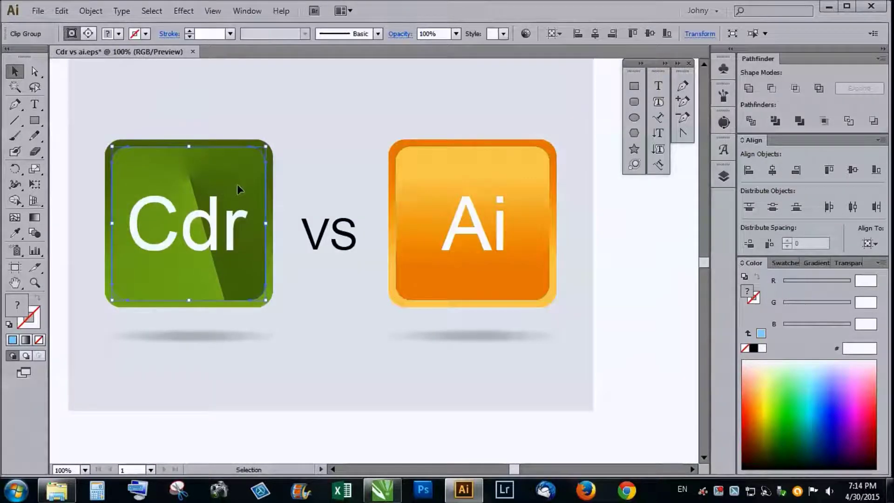
pyautogui.click(761, 412)
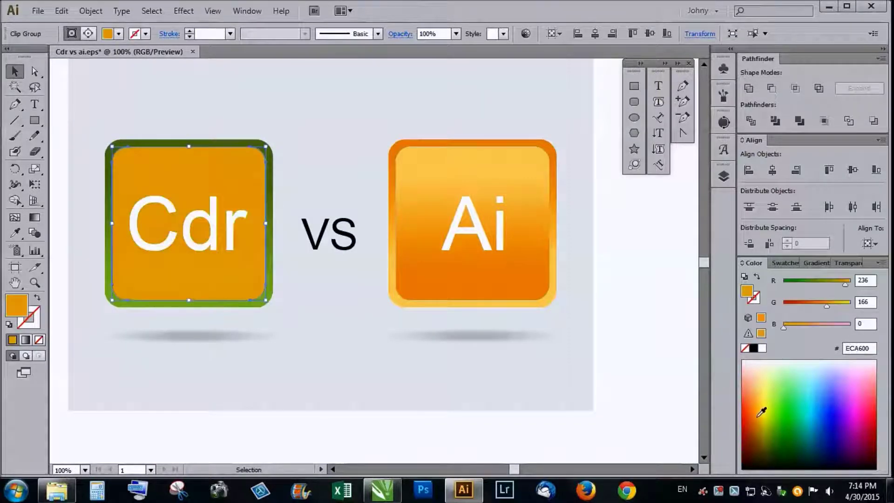
pyautogui.hotkey('ctrl', 'z')
pyautogui.click(443, 171)
pyautogui.click(241, 164)
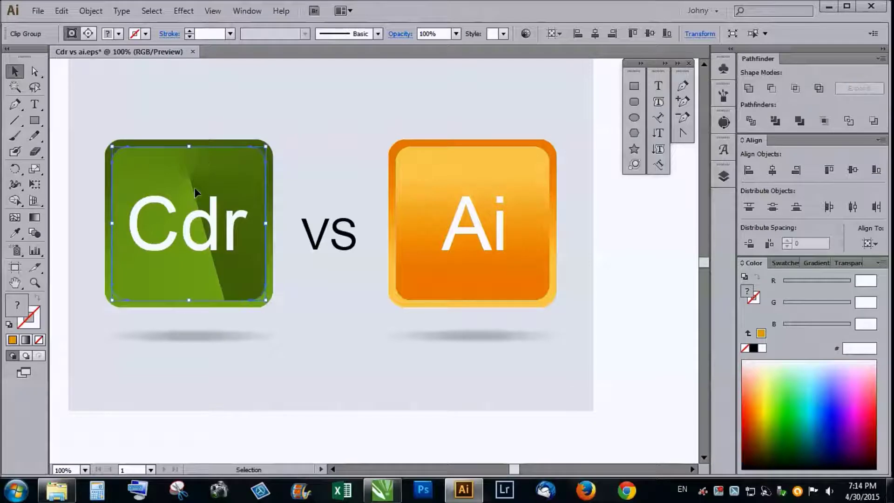
pyautogui.click(468, 158)
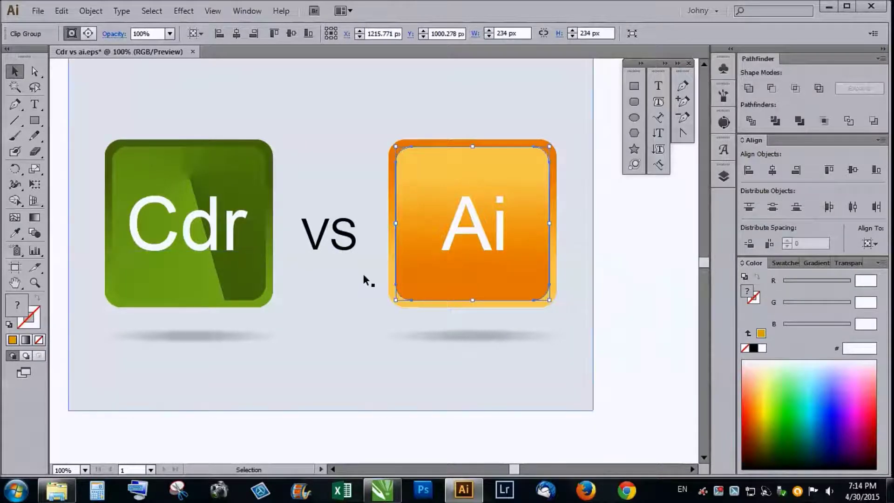
pyautogui.scroll(-1, 367, 272)
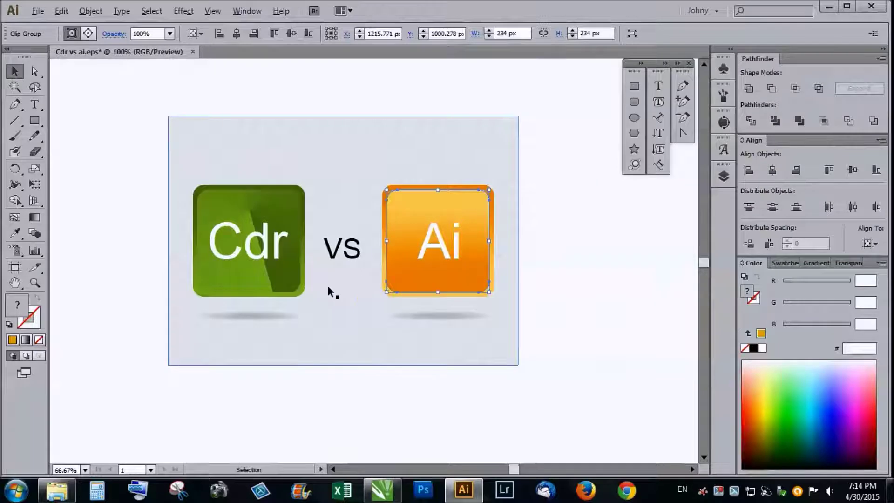
pyautogui.scroll(1, 327, 284)
pyautogui.click(334, 304)
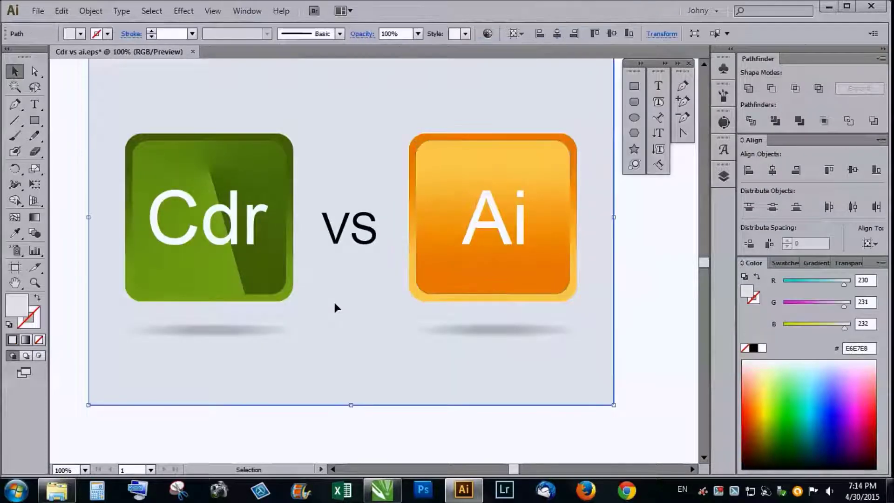
pyautogui.click(254, 231)
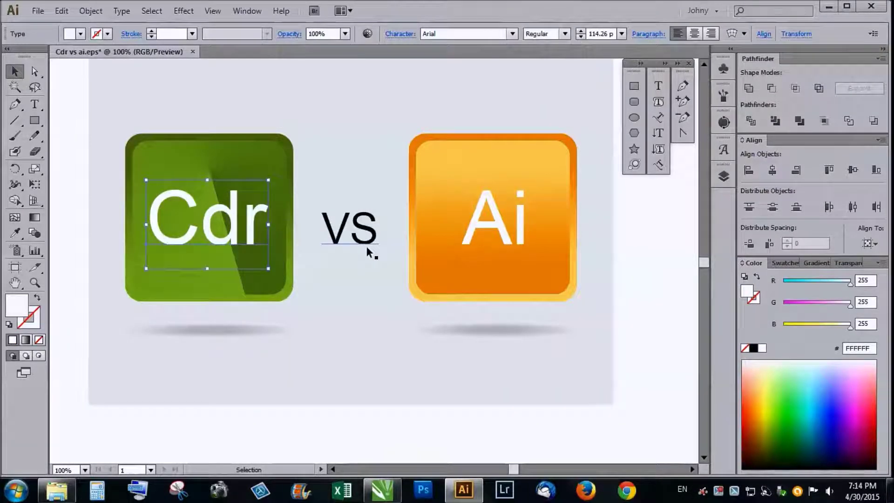
pyautogui.click(355, 289)
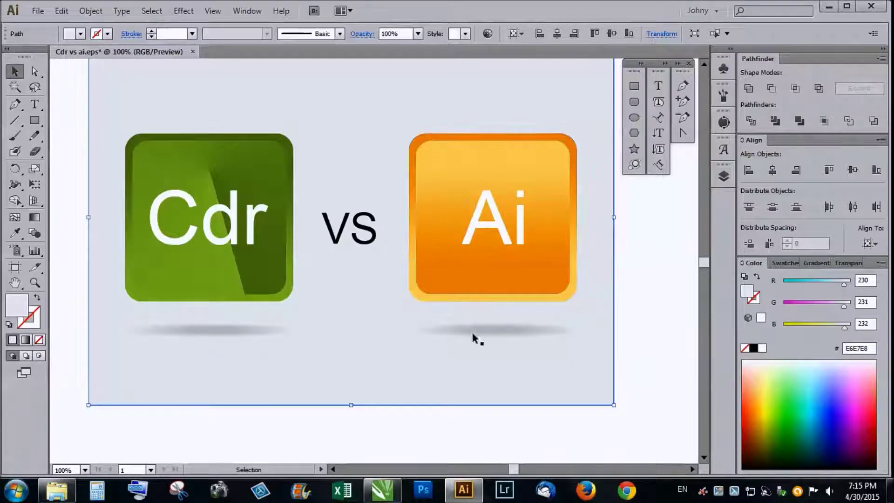
pyautogui.click(386, 487)
pyautogui.click(279, 201)
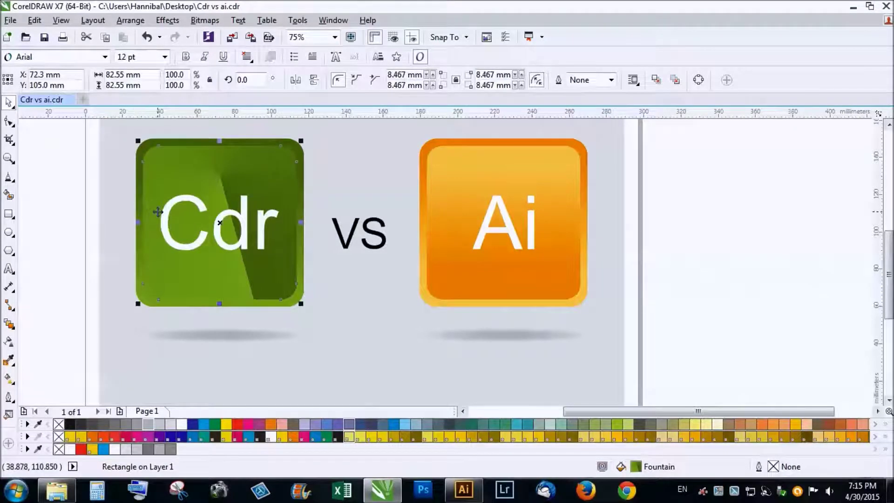
# Step: Cut and paste the Cdr lettering back to check it, then pick the Transparency tool
pyautogui.hotkey('ctrl', 'x')
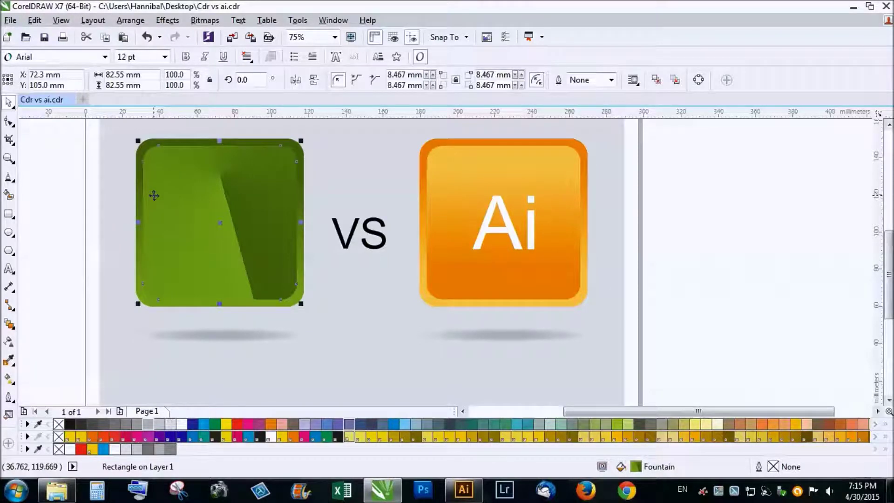
pyautogui.hotkey('ctrl', 'v')
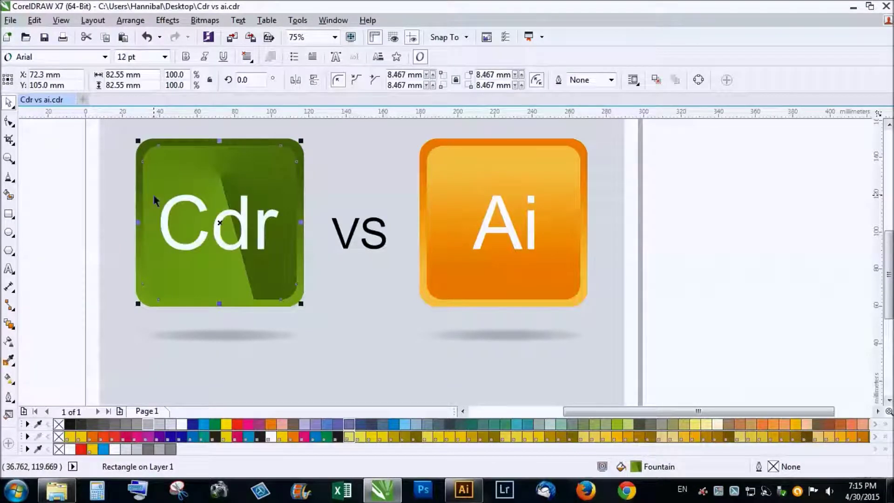
pyautogui.hotkey('ctrl', 'z')
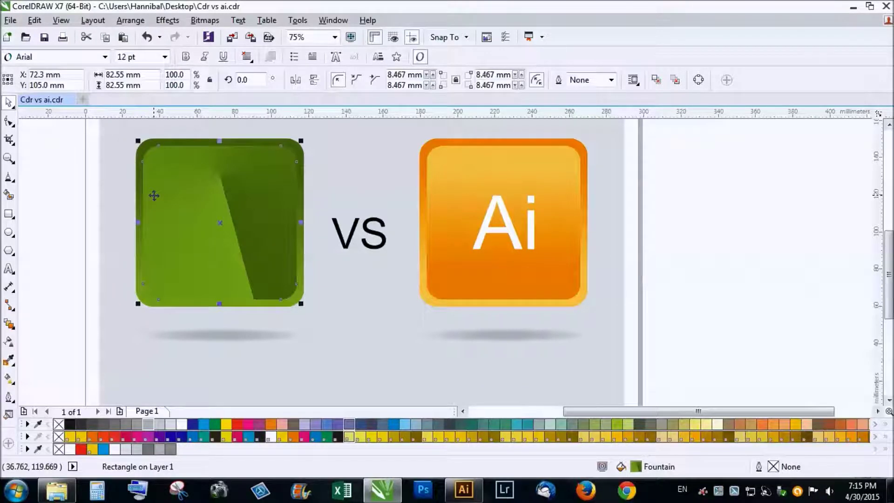
pyautogui.hotkey('ctrl', 'v')
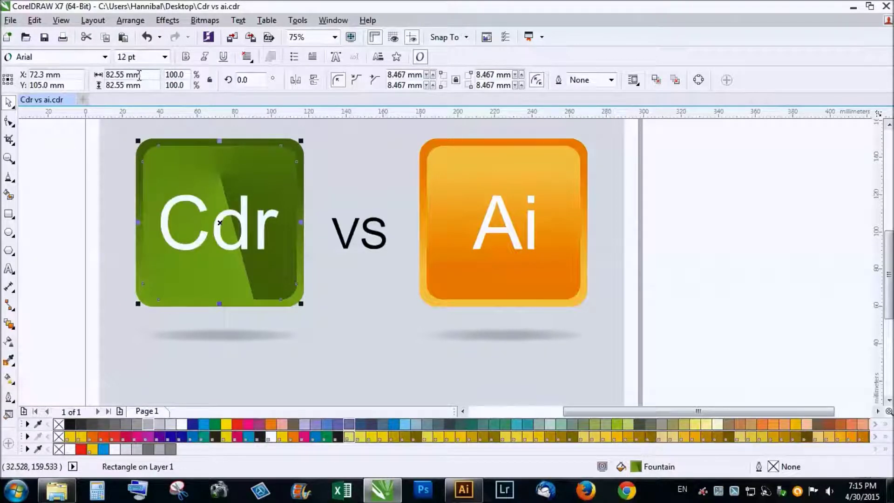
pyautogui.click(9, 323)
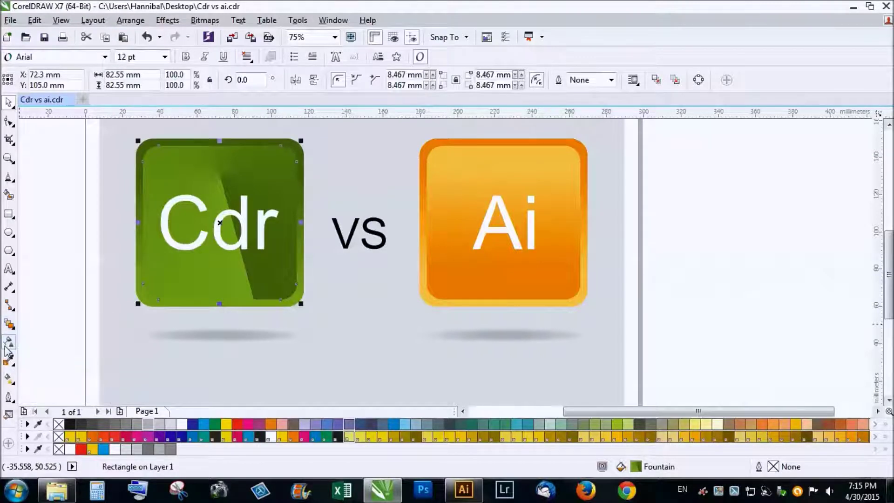
pyautogui.click(10, 342)
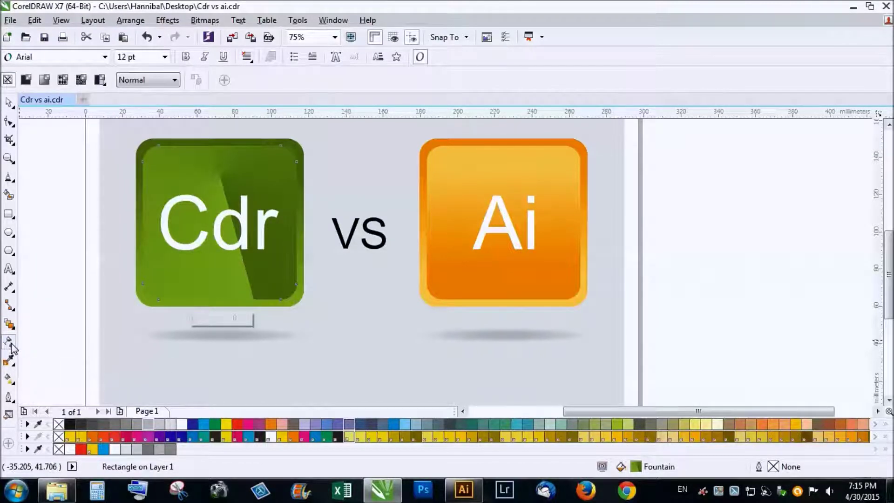
# Step: Drag a diagonal linear transparency across the green Cdr tile and keep its start opaque
pyautogui.moveTo(255, 153); pyautogui.dragTo(180, 276)
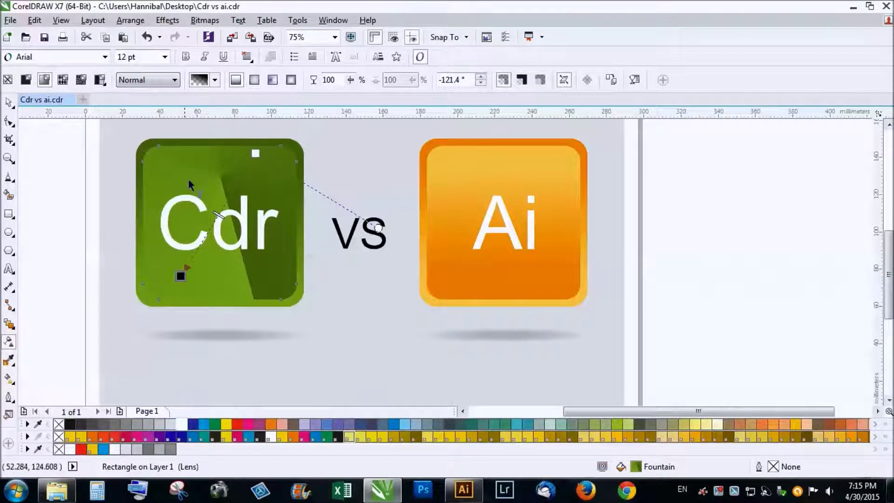
pyautogui.moveTo(195, 140); pyautogui.dragTo(204, 242)
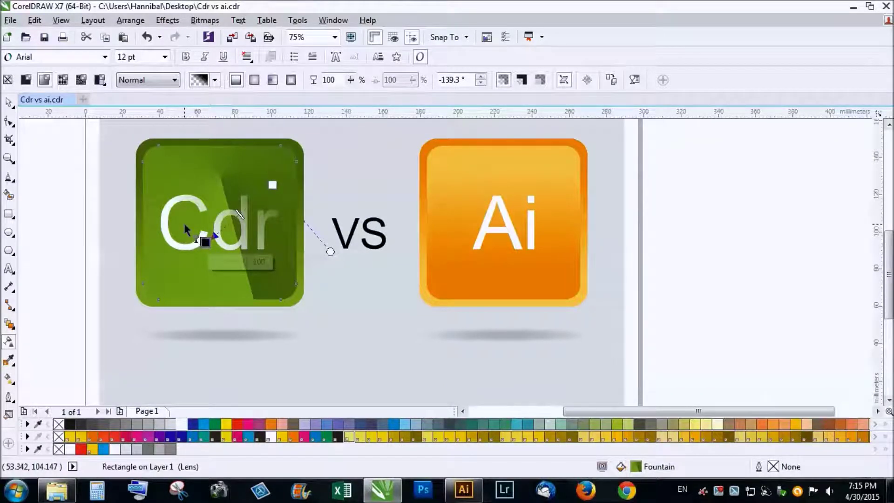
pyautogui.click(182, 423)
pyautogui.click(205, 242)
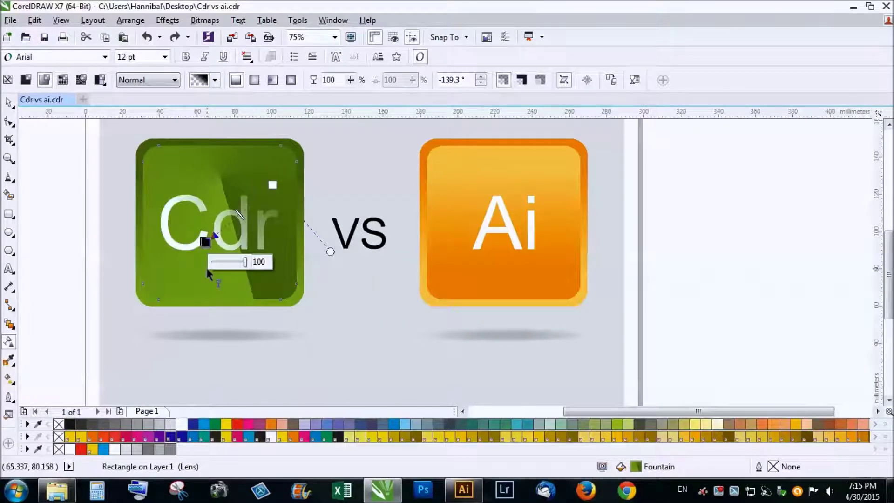
pyautogui.click(8, 102)
pyautogui.click(74, 191)
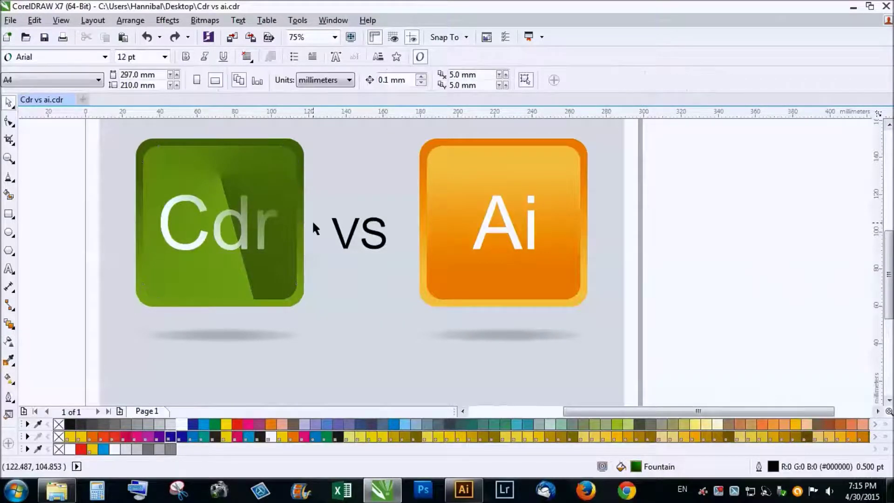
# Step: Colour the Cdr tile's fading overlay PANTONE Yellow 012 C, then click the grey background
pyautogui.scroll(4, 252, 295)
pyautogui.scroll(-2, 266, 189)
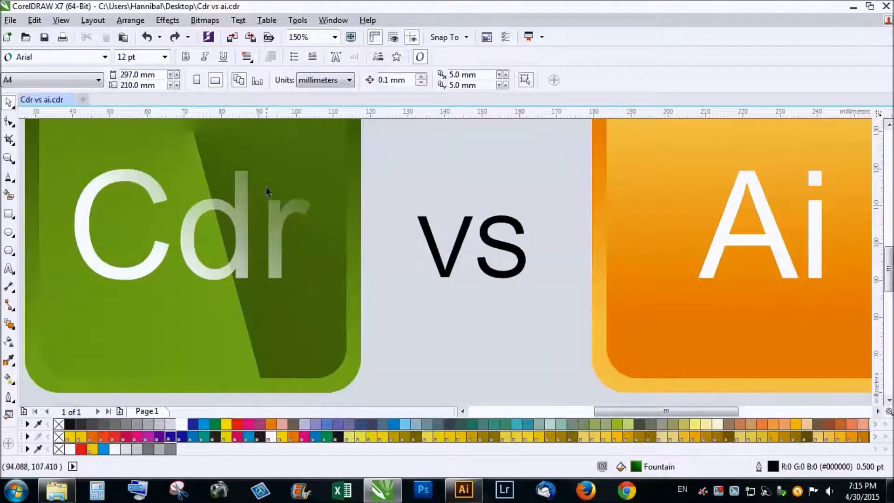
pyautogui.scroll(2, 304, 238)
pyautogui.scroll(-2, 331, 264)
pyautogui.click(332, 264)
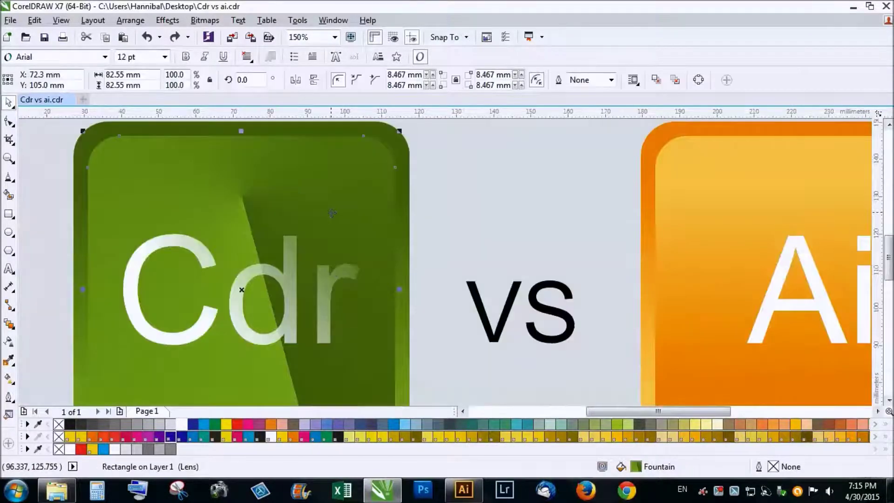
pyautogui.click(239, 425)
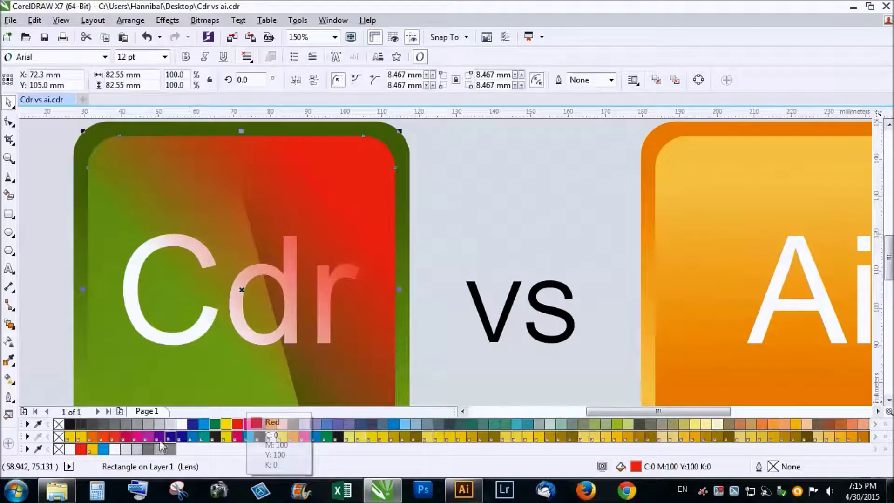
pyautogui.click(80, 436)
pyautogui.scroll(-2, 357, 207)
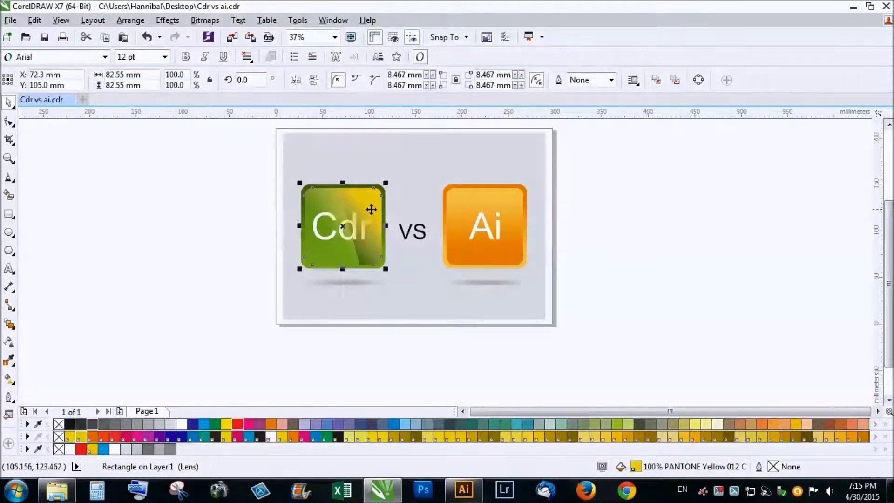
pyautogui.scroll(1, 371, 205)
pyautogui.click(433, 175)
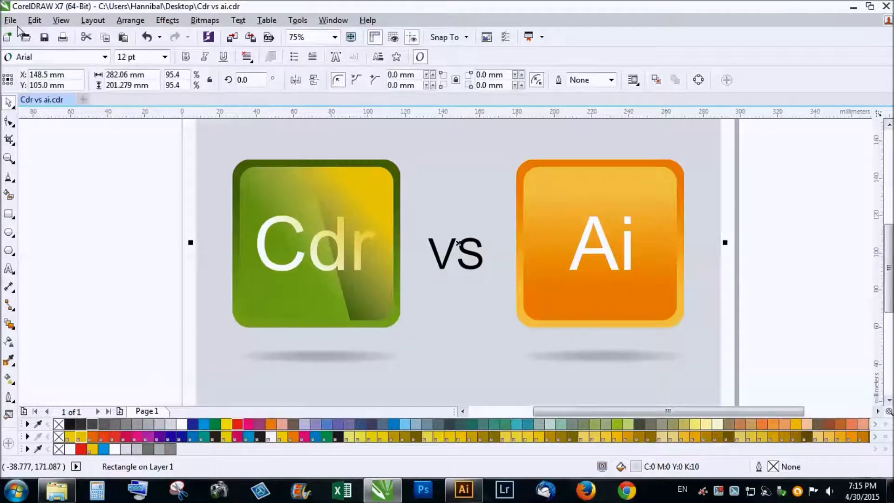
# Step: Close the Illustrator document without saving and quit Illustrator
pyautogui.click(463, 488)
pyautogui.click(193, 52)
pyautogui.click(510, 263)
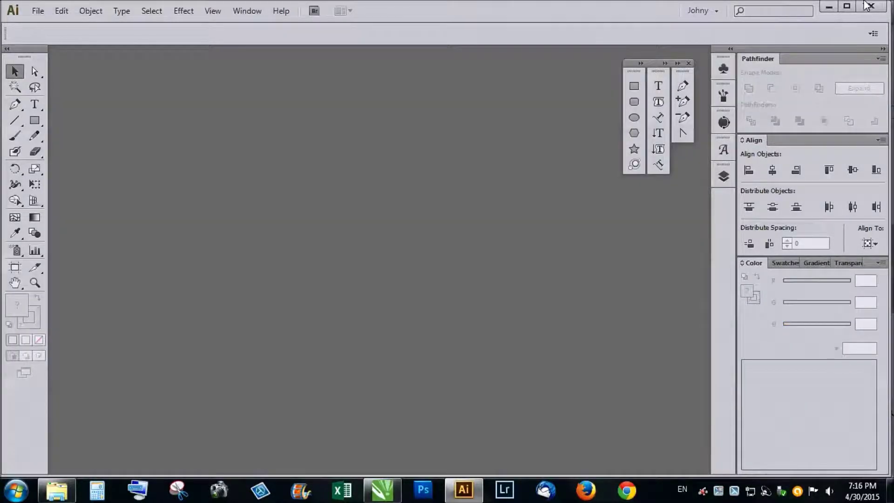
pyautogui.click(869, 6)
# Step: Re-export the design as EPS over Cdr vs ai.eps and open it from the desktop
pyautogui.click(10, 20)
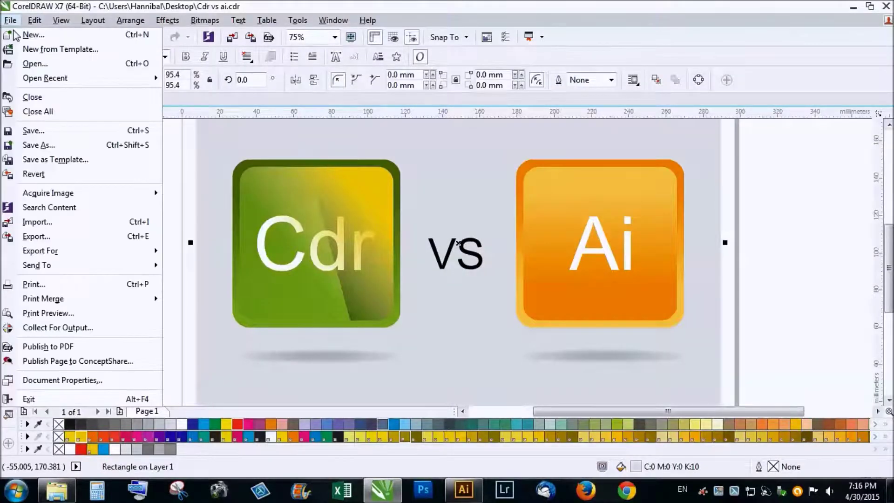
pyautogui.click(42, 236)
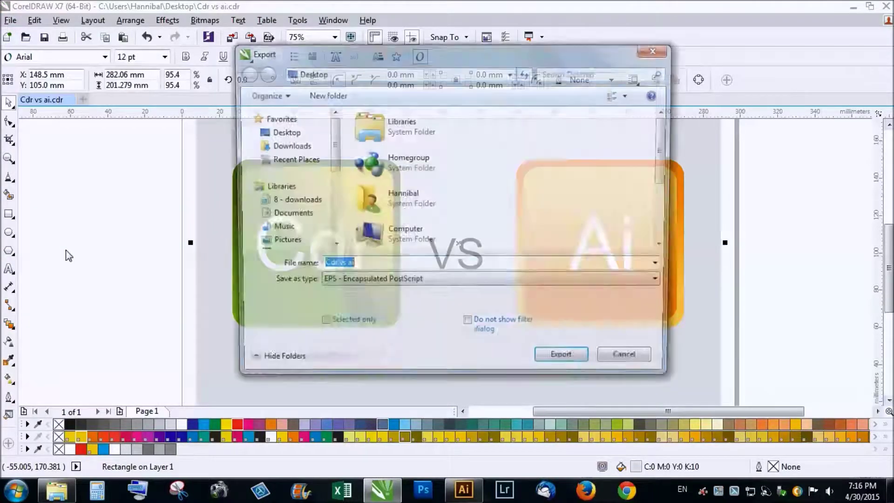
pyautogui.click(565, 362)
pyautogui.click(470, 246)
pyautogui.click(486, 375)
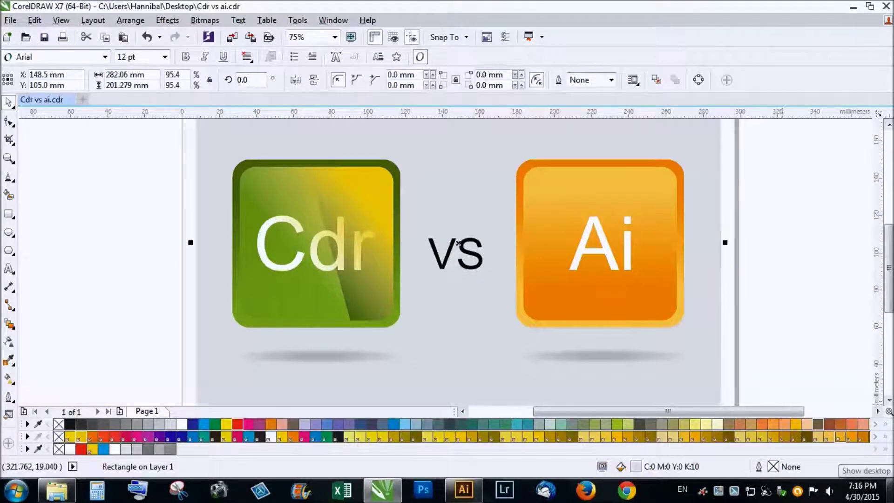
pyautogui.click(890, 490)
pyautogui.doubleClick(29, 33)
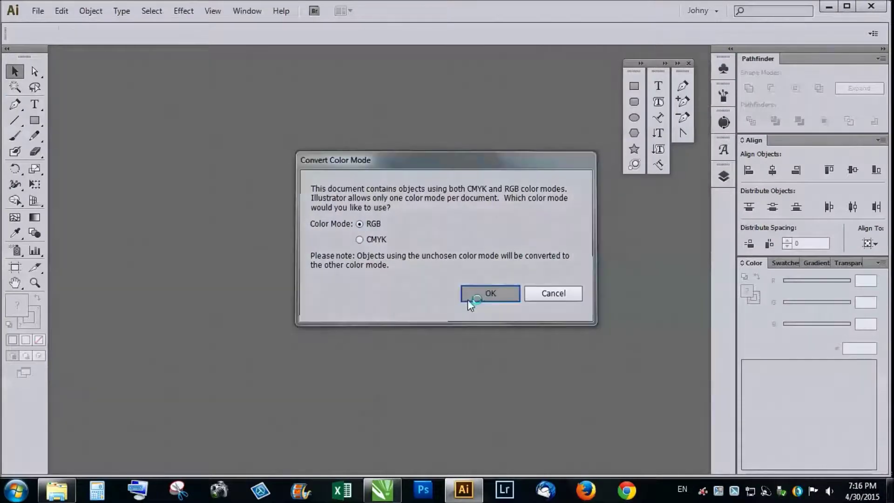
# Step: Open the EPS in RGB and ungroup the imported artwork
pyautogui.click(469, 294)
pyautogui.click(332, 159)
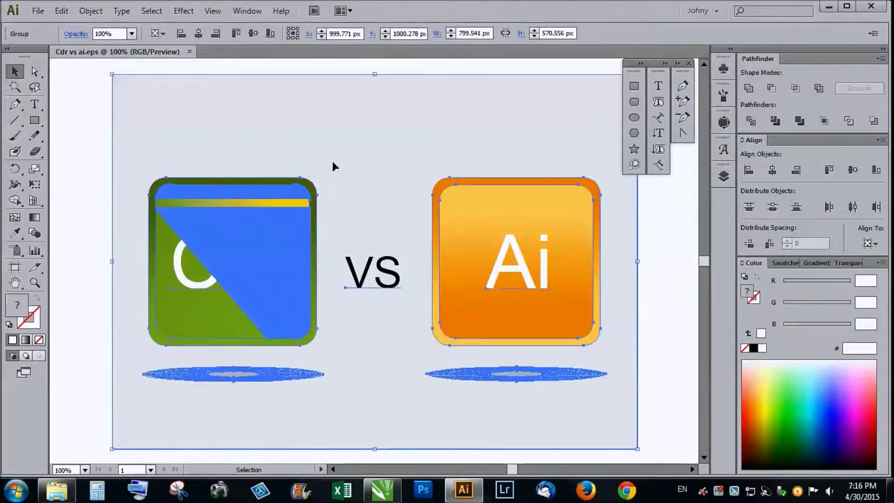
pyautogui.rightClick(110, 113)
pyautogui.click(135, 191)
pyautogui.click(76, 174)
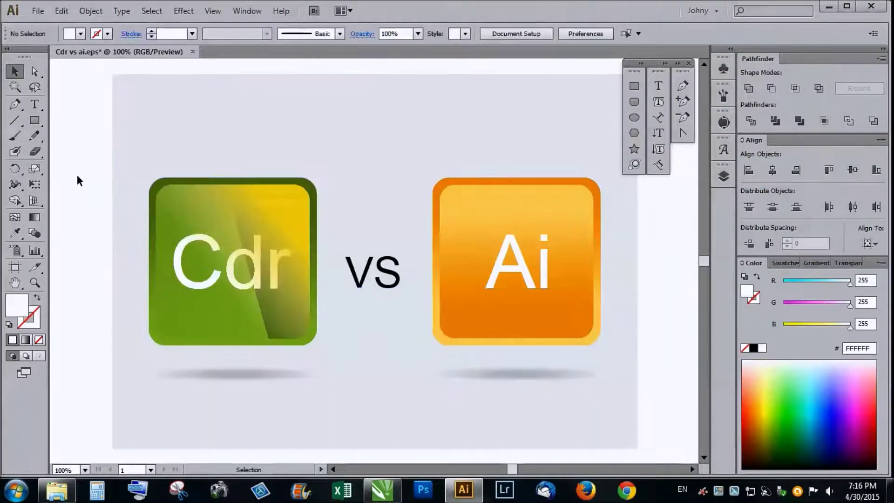
# Step: Zoom in and select the thin lines along the top of the Cdr icon
pyautogui.scroll(5, 315, 320)
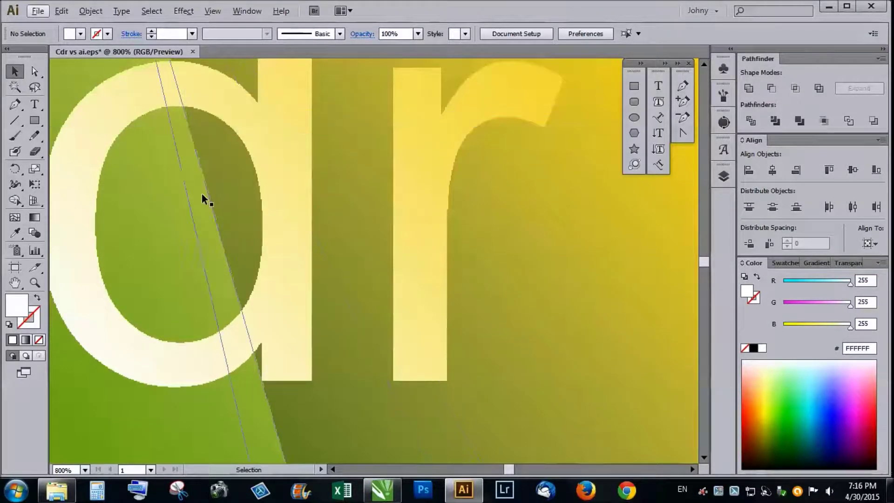
pyautogui.scroll(-2, 261, 269)
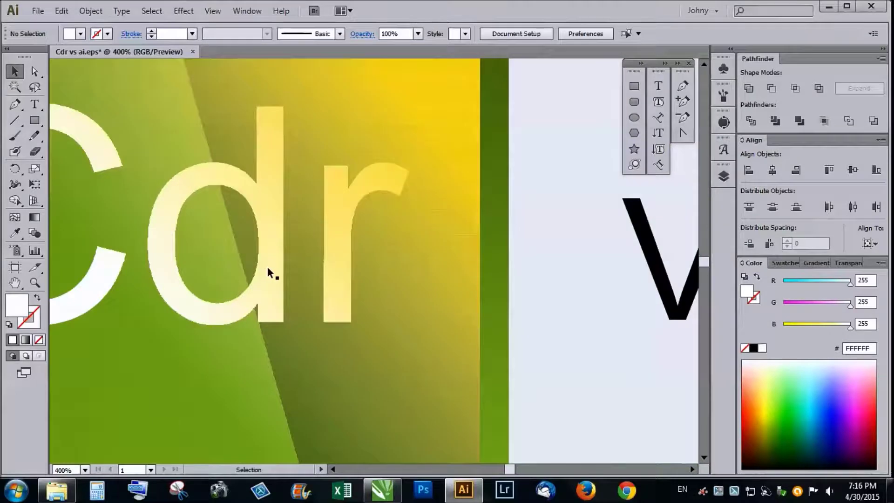
pyautogui.scroll(-2, 268, 269)
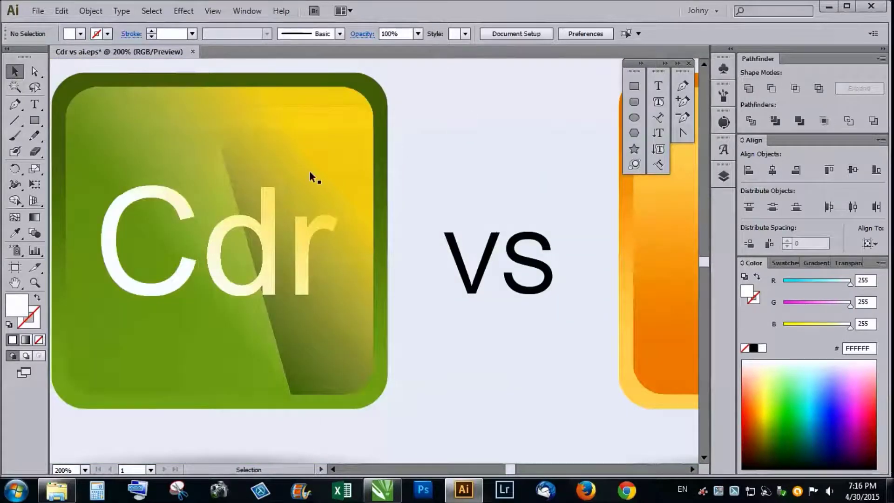
pyautogui.scroll(1, 274, 187)
pyautogui.scroll(-1, 379, 278)
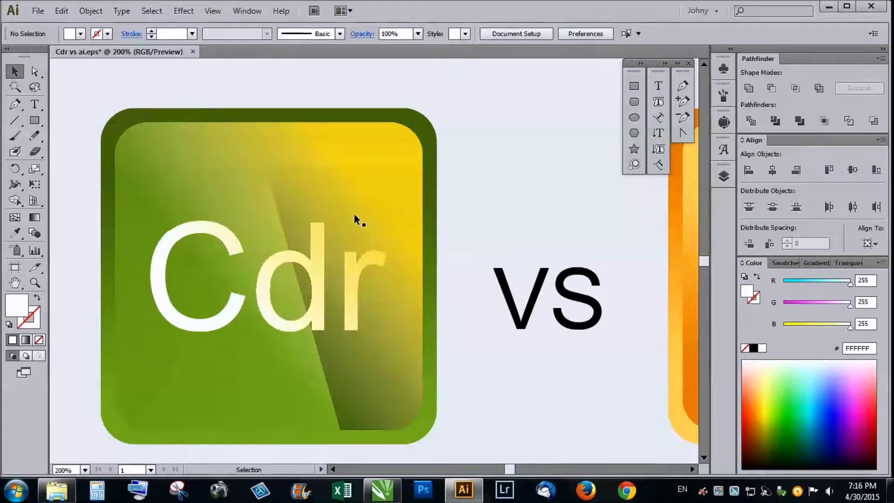
pyautogui.scroll(1, 355, 215)
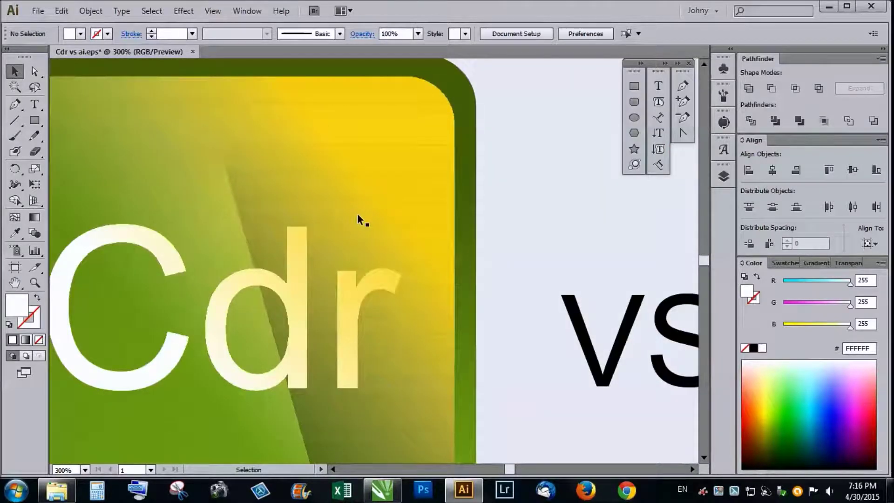
pyautogui.click(359, 202)
pyautogui.scroll(-2, 360, 202)
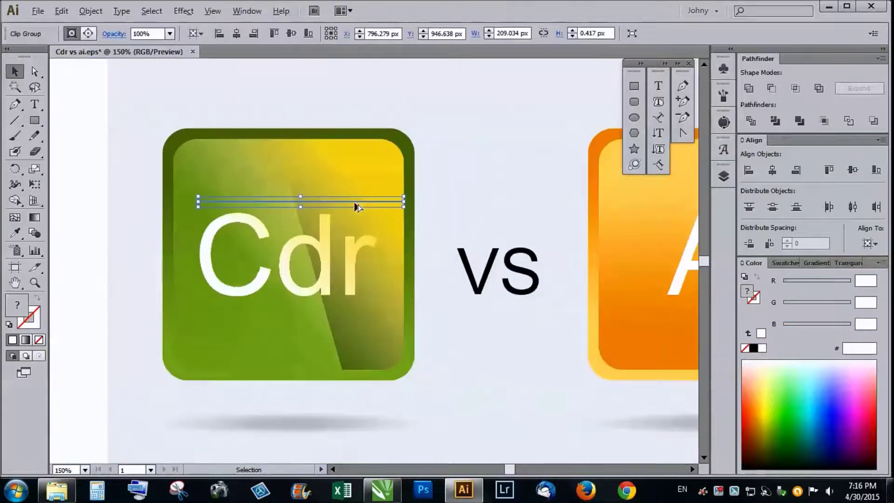
pyautogui.click(297, 207)
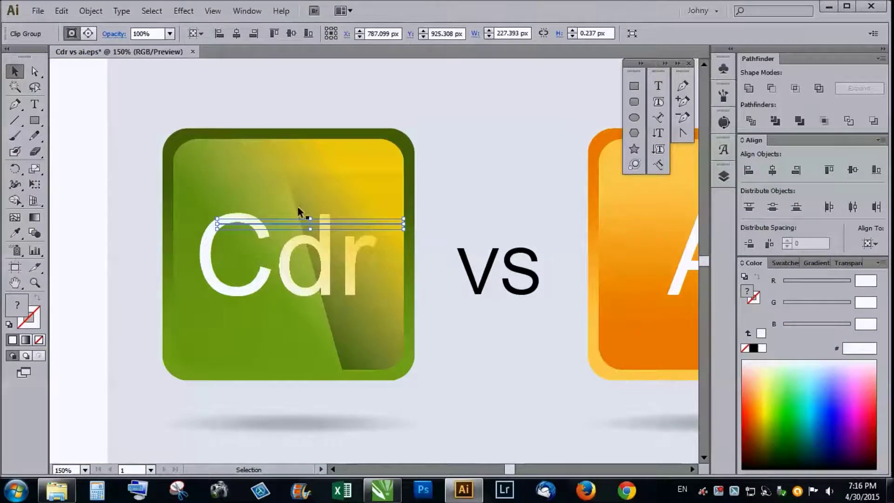
# Step: Drag the yellow strip down onto the Cdr letters and move the thin line below it downward
pyautogui.click(325, 169)
pyautogui.moveTo(293, 166); pyautogui.dragTo(331, 245)
pyautogui.scroll(2, 363, 249)
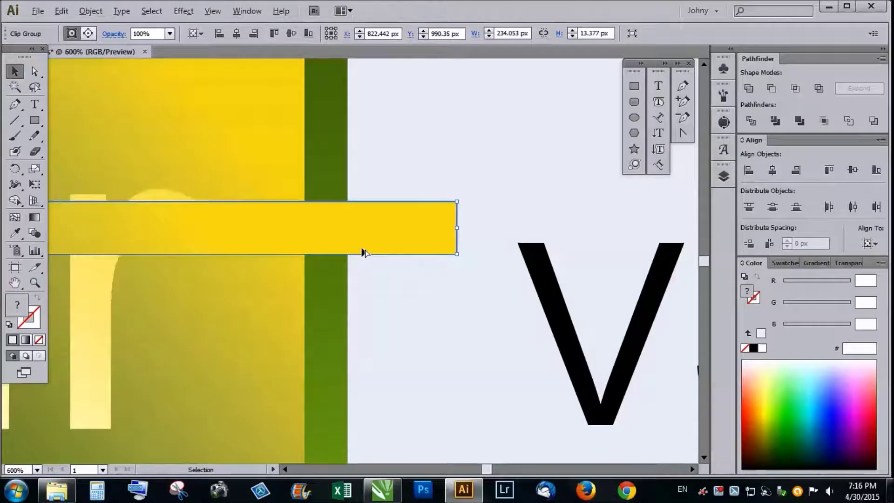
pyautogui.hscroll(1, 353, 239)
pyautogui.scroll(-2, 285, 253)
pyautogui.moveTo(285, 253); pyautogui.dragTo(270, 275)
pyautogui.scroll(2, 200, 287)
pyautogui.scroll(3, 104, 223)
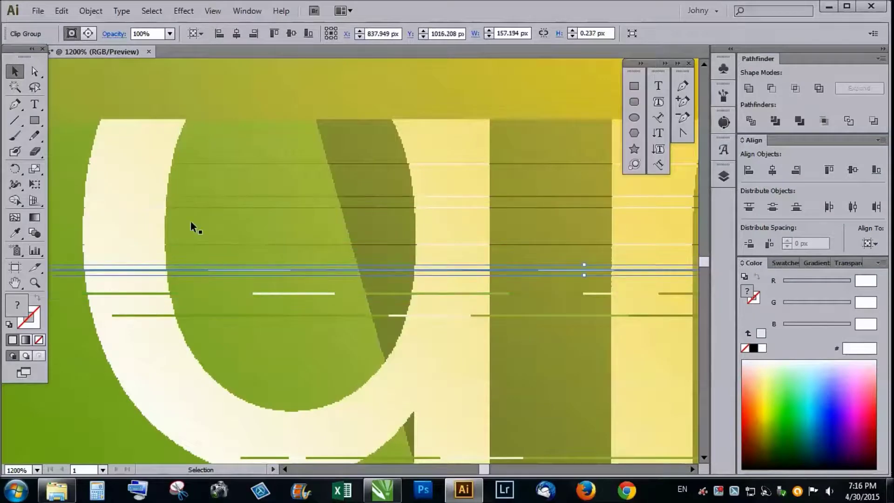
pyautogui.scroll(-3, 257, 289)
pyautogui.scroll(-3, 259, 289)
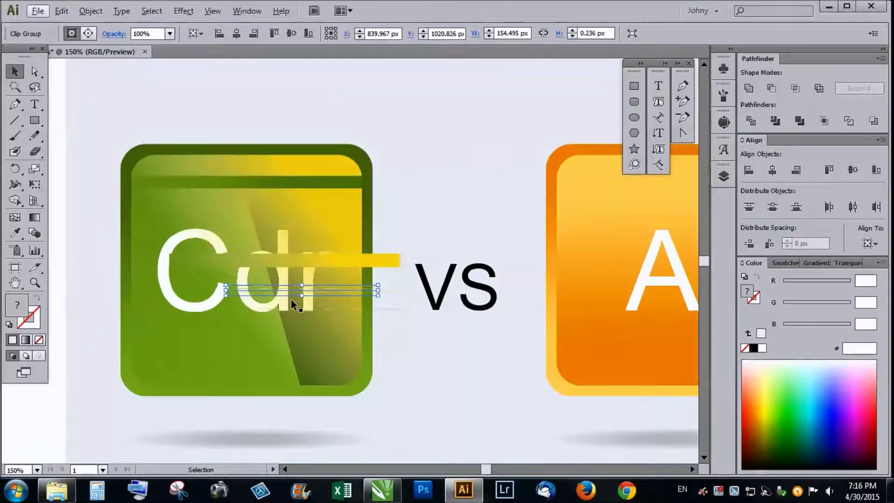
# Step: Select all the artwork, settle it back in place, ungroup it and zoom out to the artboard
pyautogui.click(390, 191)
pyautogui.press('a')
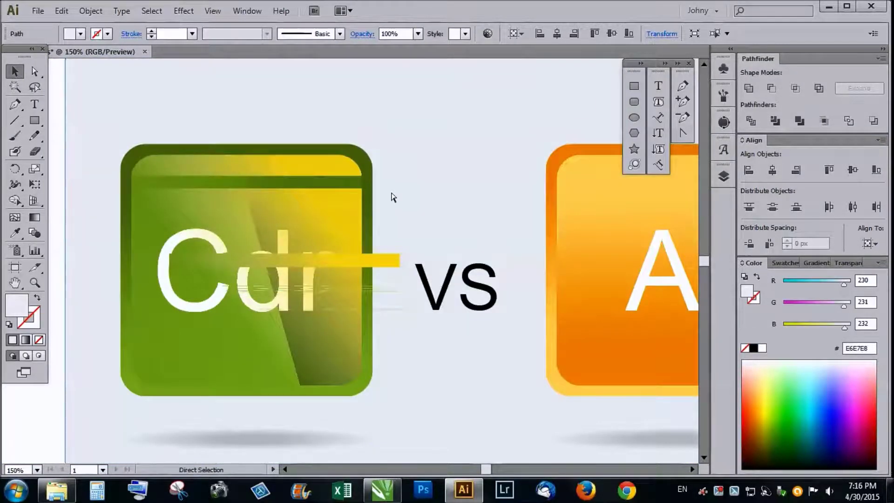
pyautogui.hotkey('ctrl', 'a')
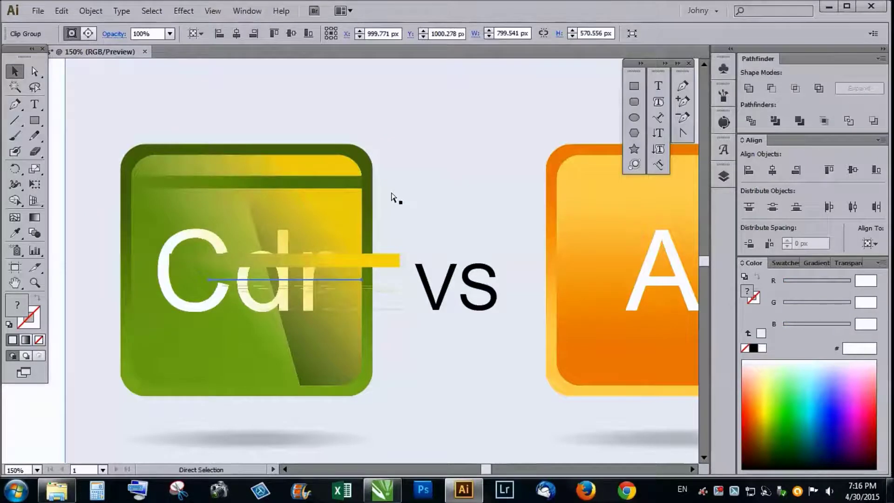
pyautogui.press('v')
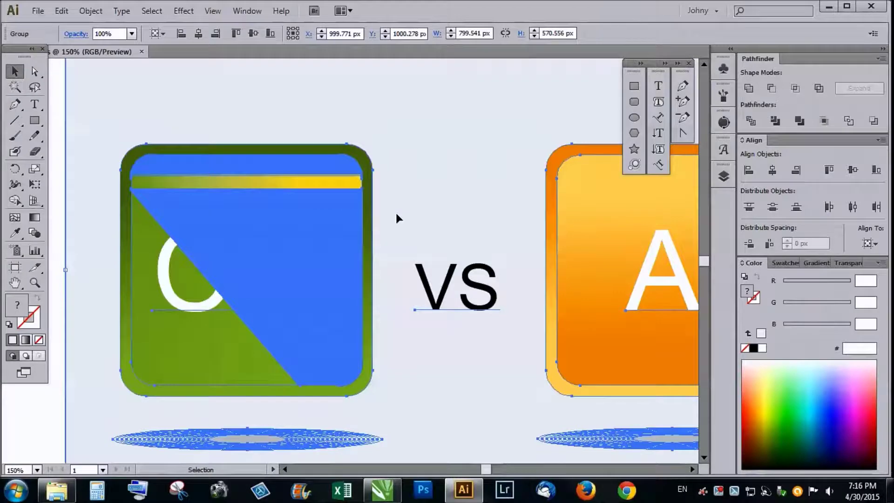
pyautogui.moveTo(66, 108)
pyautogui.mouseDown()
pyautogui.moveTo(184, 102)
pyautogui.moveTo(68, 109)
pyautogui.mouseUp()
pyautogui.rightClick(68, 109)
pyautogui.click(100, 189)
pyautogui.click(55, 147)
pyautogui.hotkey('ctrl', '-')
pyautogui.hotkey('ctrl', '-')
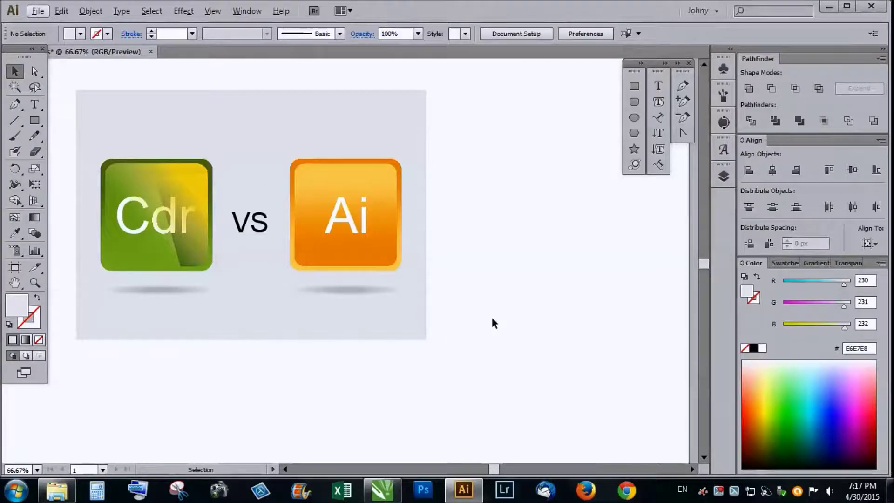
pyautogui.scroll(-1, 460, 330)
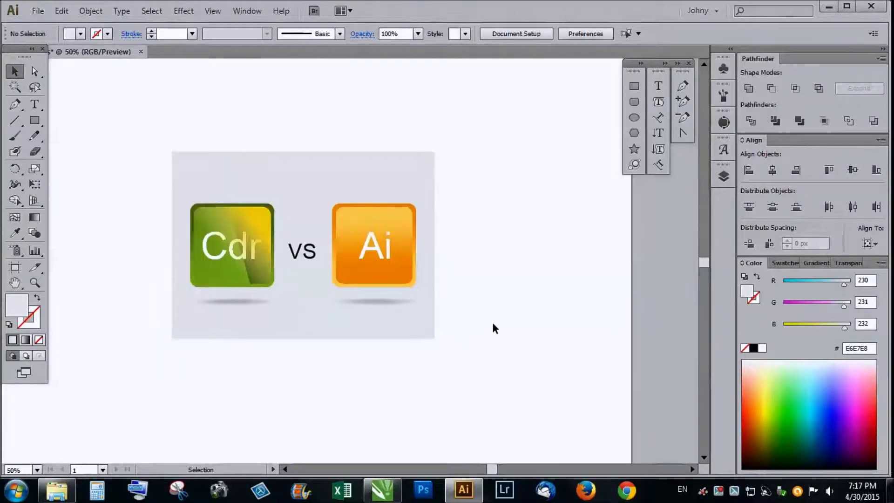
pyautogui.scroll(1, 330, 272)
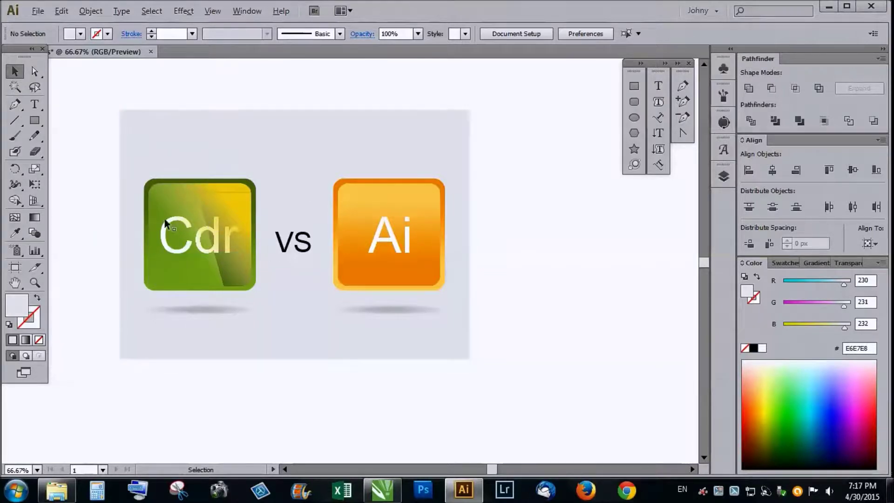
pyautogui.scroll(2, 202, 206)
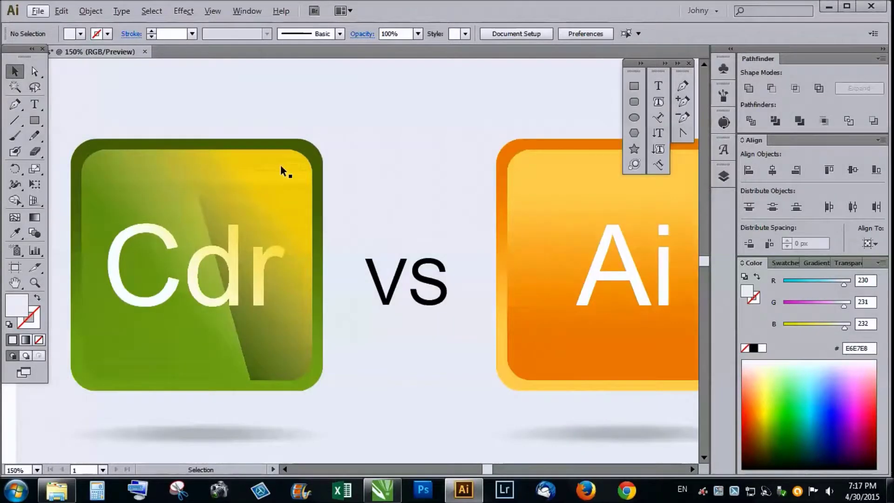
pyautogui.scroll(-1, 133, 218)
pyautogui.scroll(1, 142, 311)
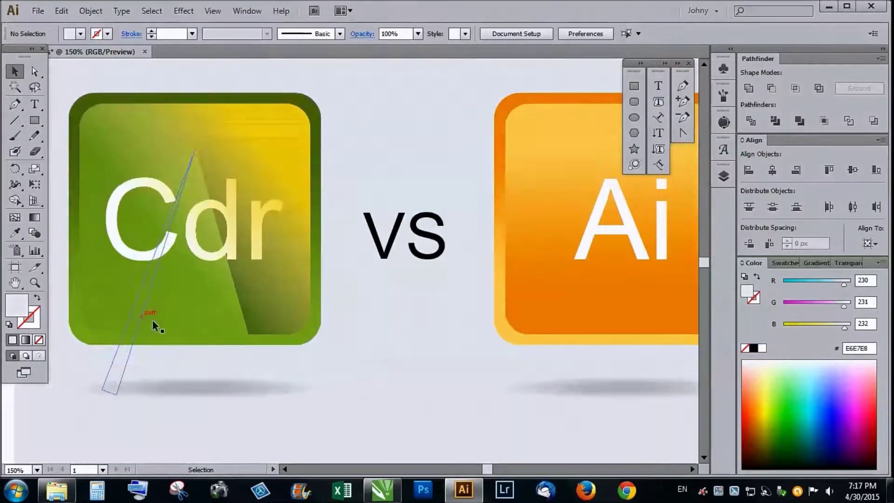
pyautogui.click(298, 324)
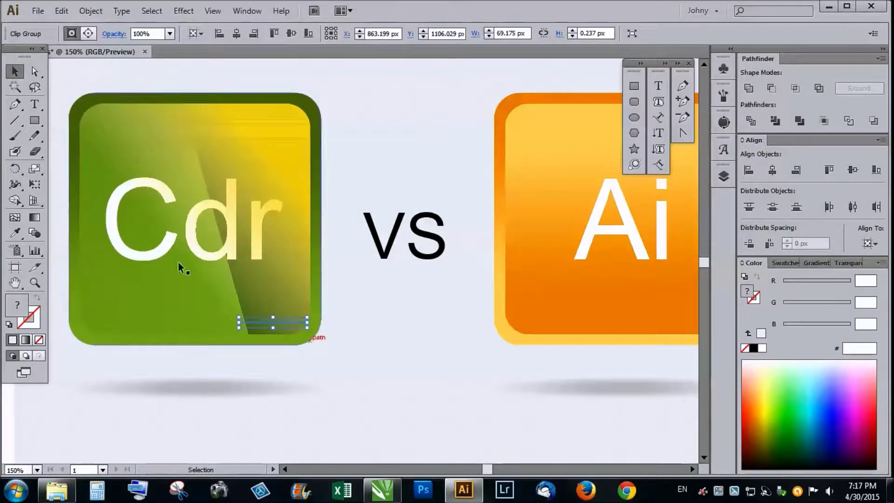
pyautogui.scroll(-2, 244, 261)
pyautogui.click(104, 205)
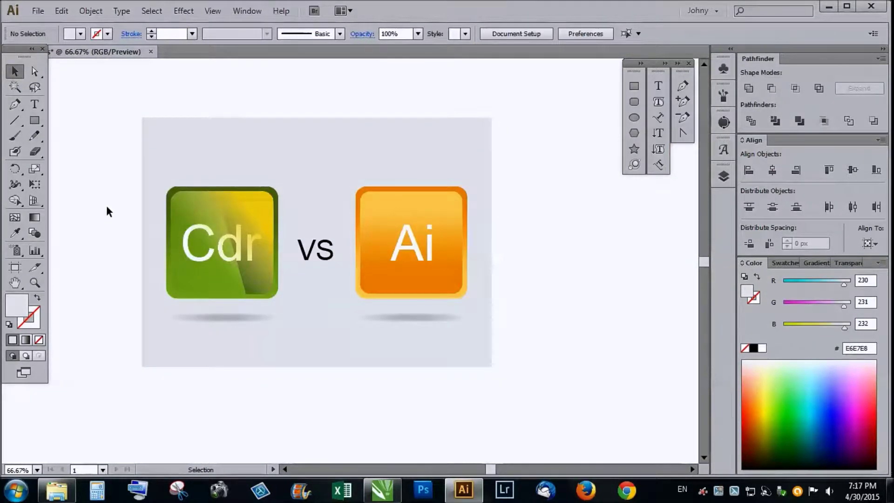